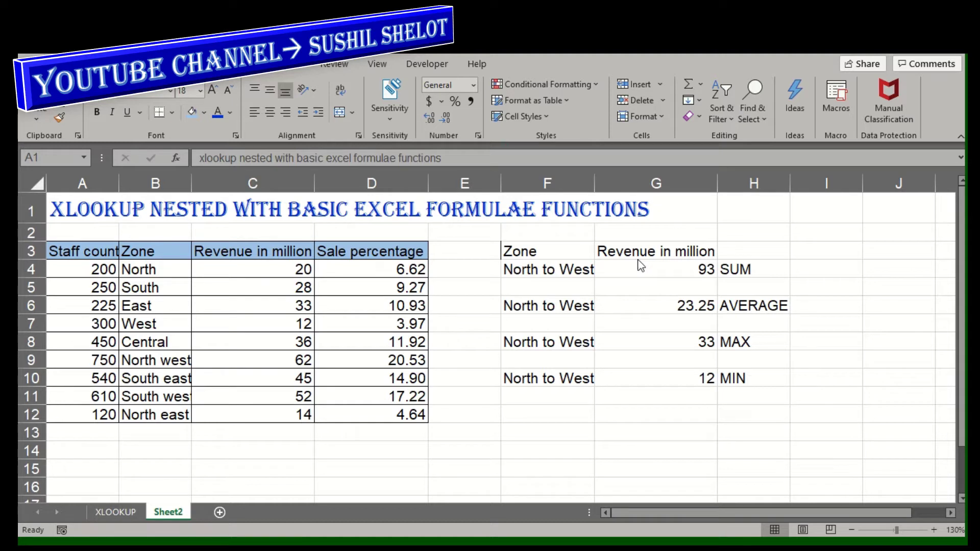
- Examine the North to West zones, their revenue figures, and the SUM, AVERAGE, MAX and MIN formulas in column G
{"action": "key", "text": "alt+Tab"}
{"action": "left_click", "coordinate": [568, 270]}
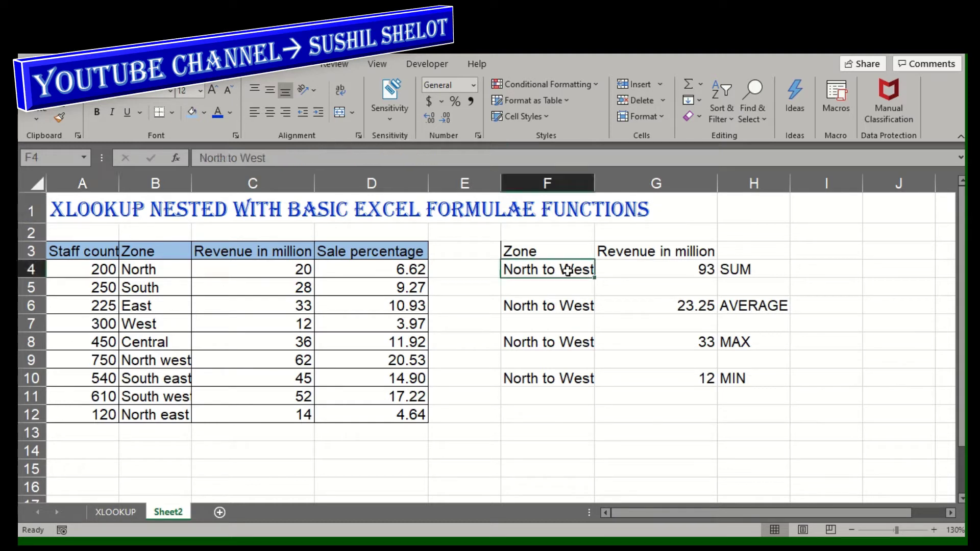
{"action": "left_click_drag", "start_coordinate": [170, 271], "coordinate": [164, 323]}
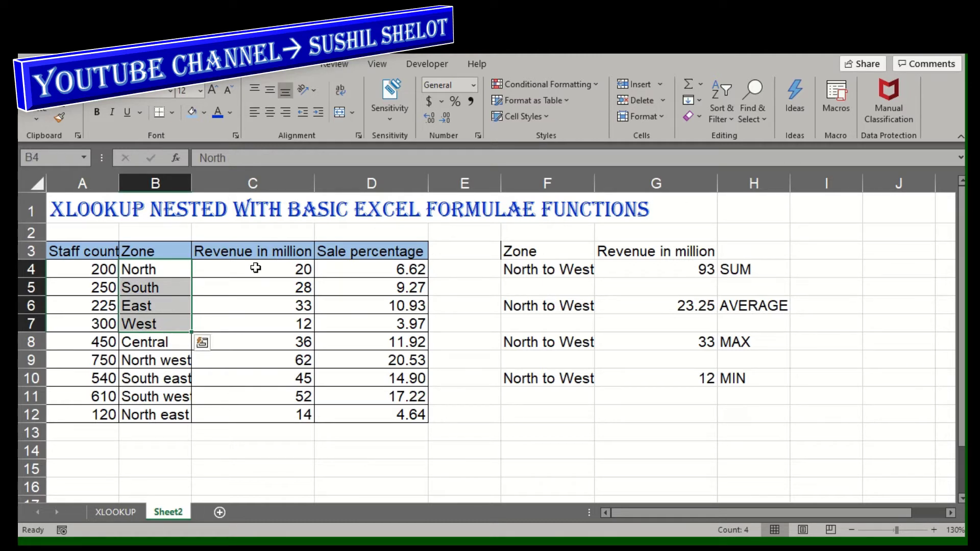
{"action": "left_click_drag", "start_coordinate": [255, 268], "coordinate": [256, 324]}
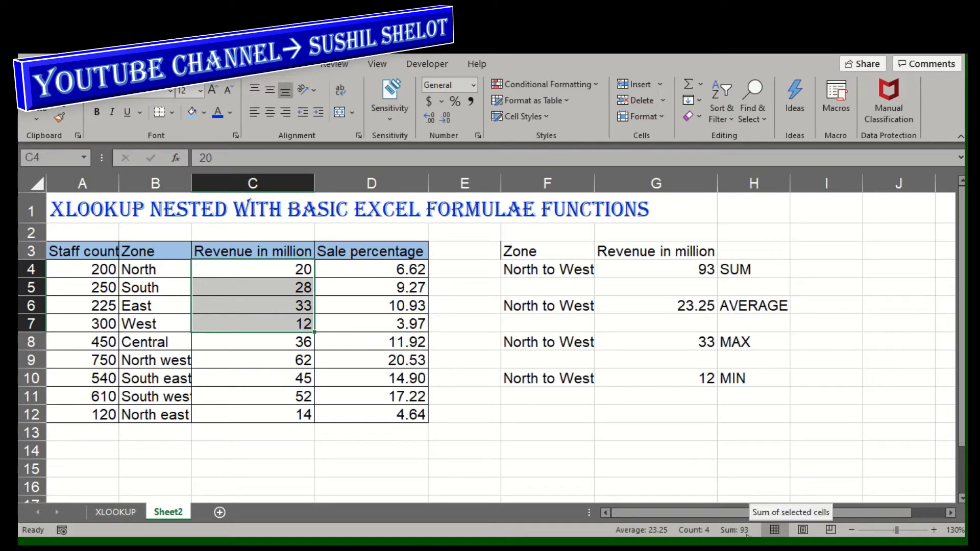
{"action": "left_click", "coordinate": [702, 274]}
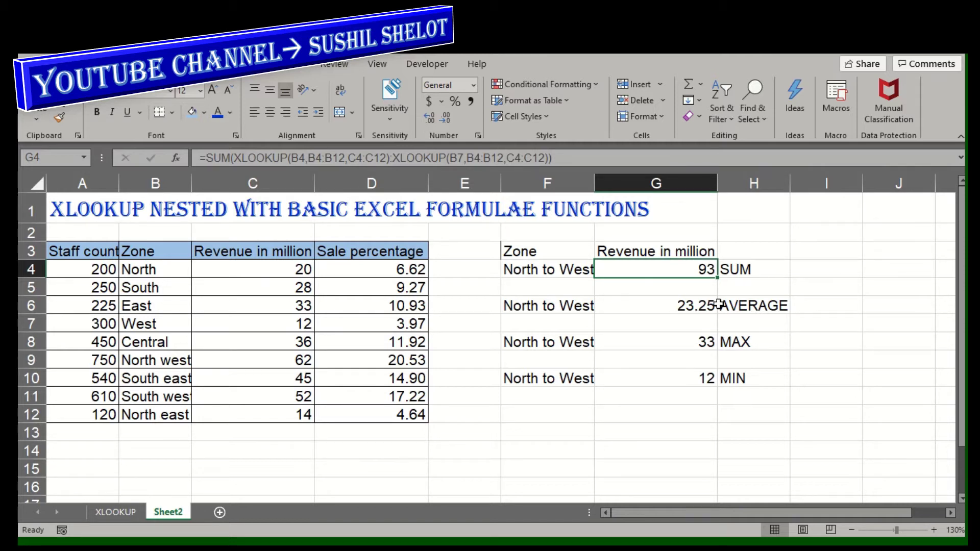
{"action": "left_click", "coordinate": [695, 308]}
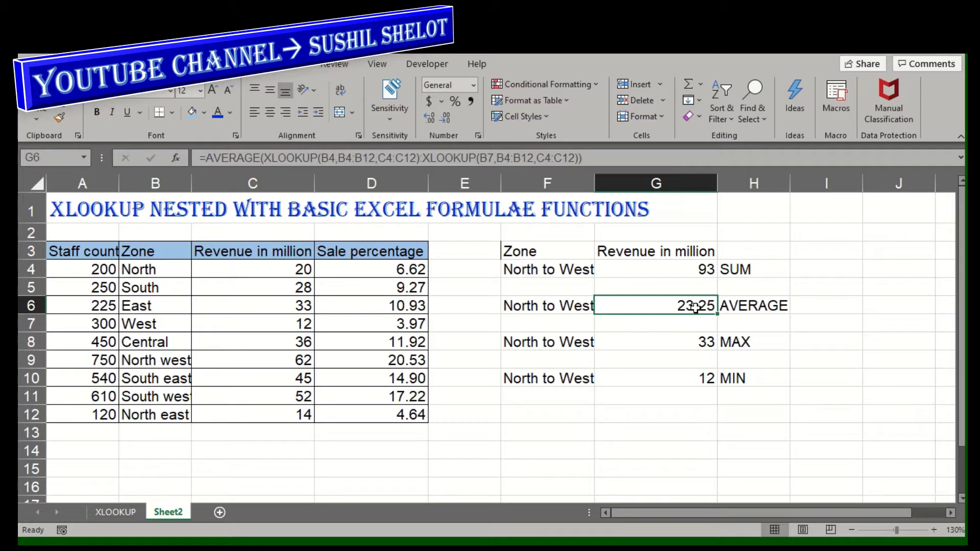
{"action": "left_click", "coordinate": [688, 343]}
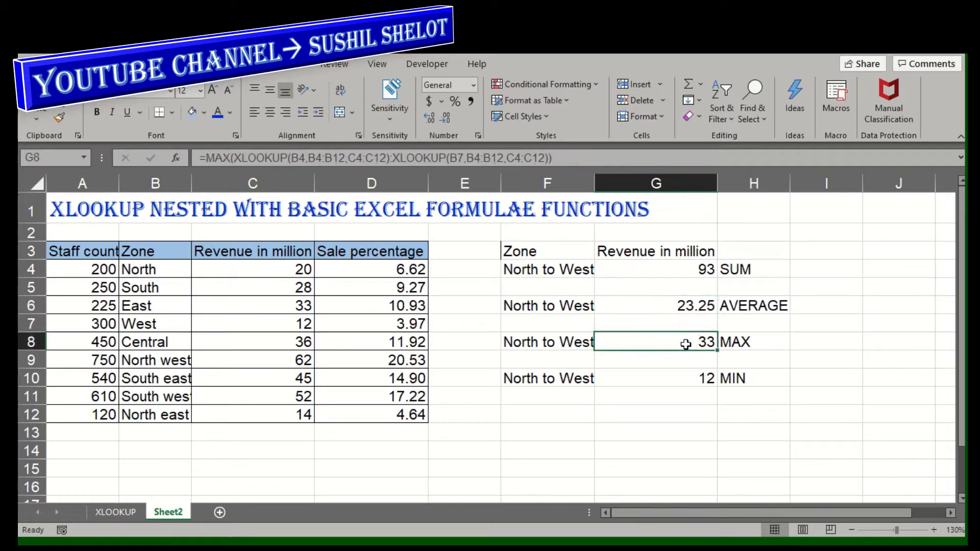
{"action": "left_click", "coordinate": [685, 378]}
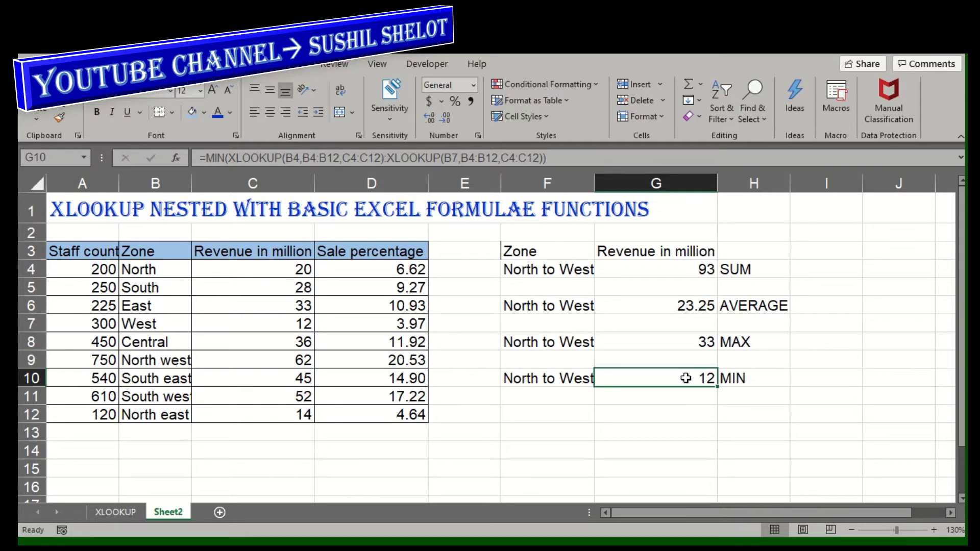
- Enter the heading "Staff count" in cell I3
{"action": "left_click", "coordinate": [835, 253]}
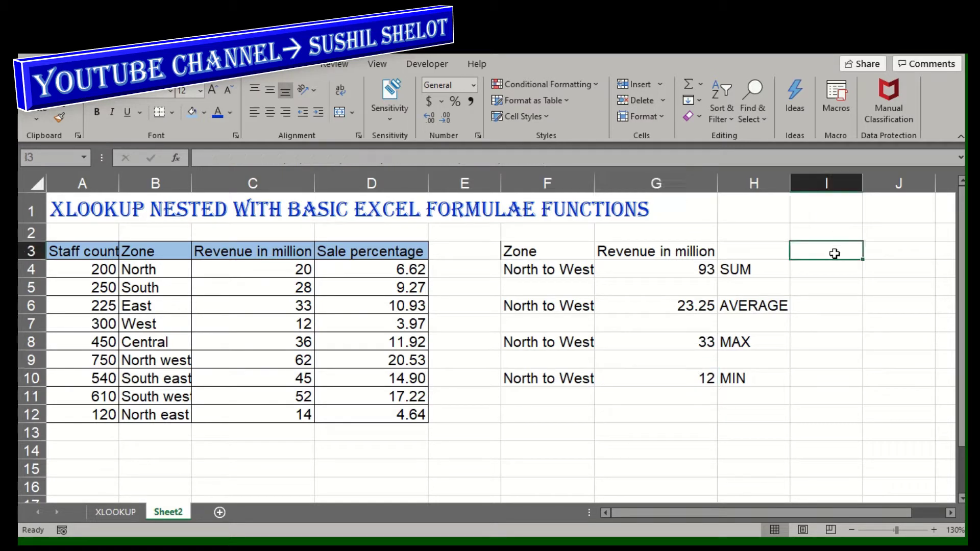
{"action": "type", "text": "Sta"}
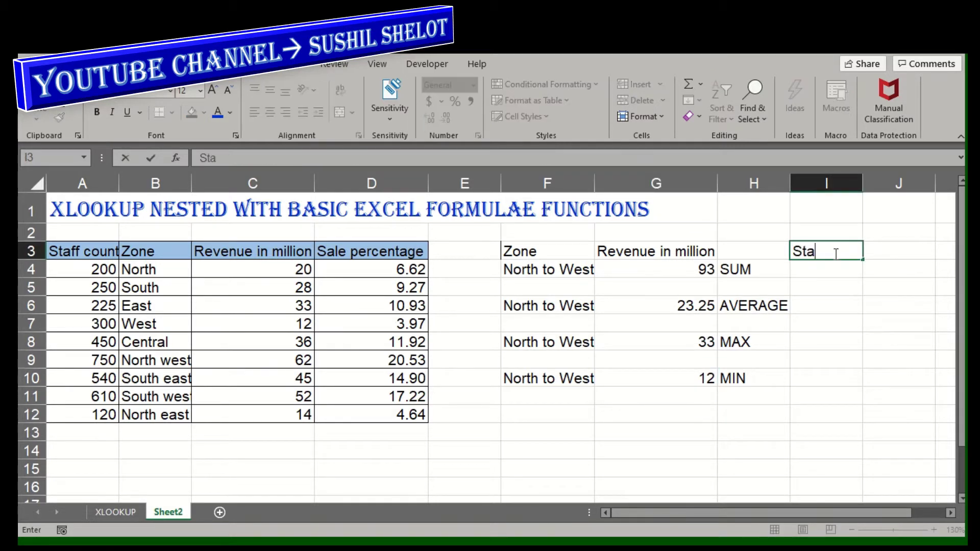
{"action": "type", "text": "ff count"}
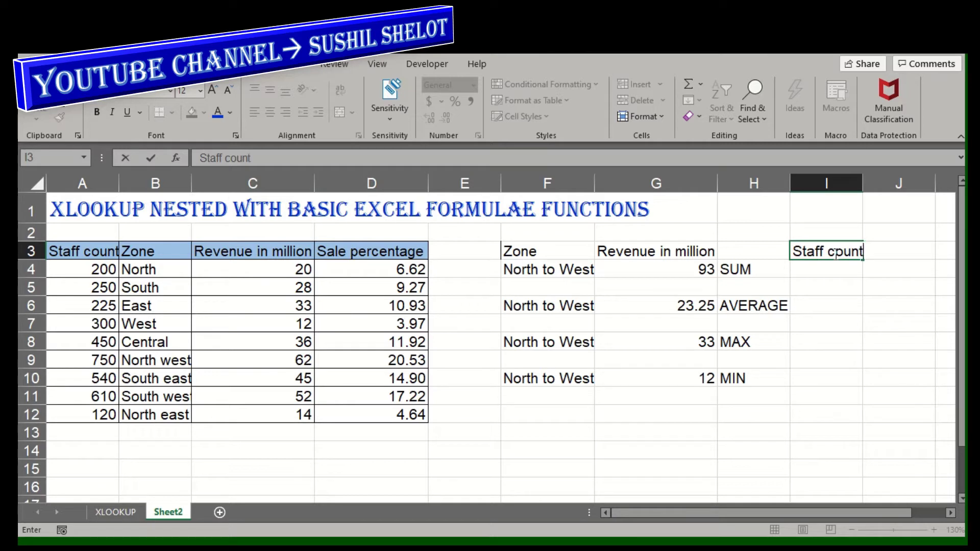
{"action": "left_click", "coordinate": [840, 275]}
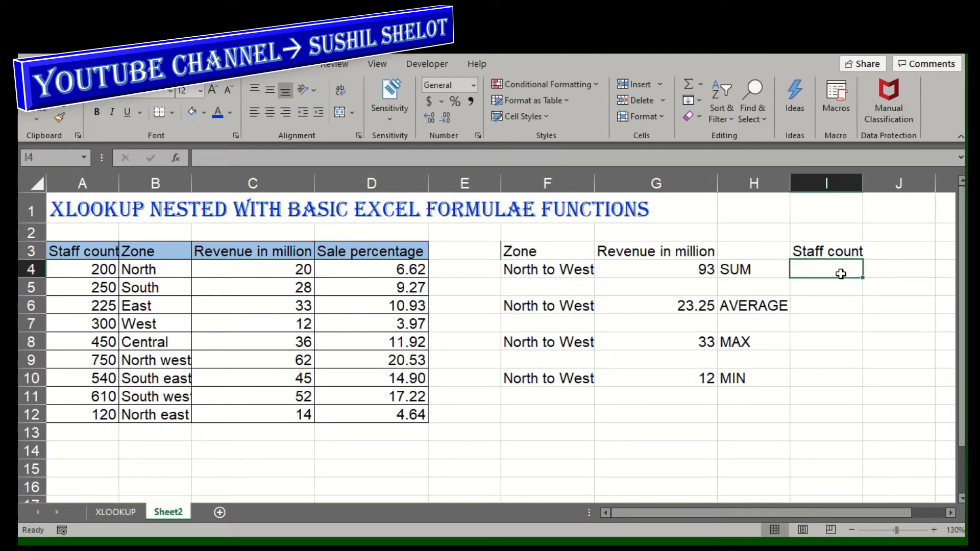
- Hide the Revenue in million column G and narrow the empty column E
{"action": "left_click", "coordinate": [660, 183]}
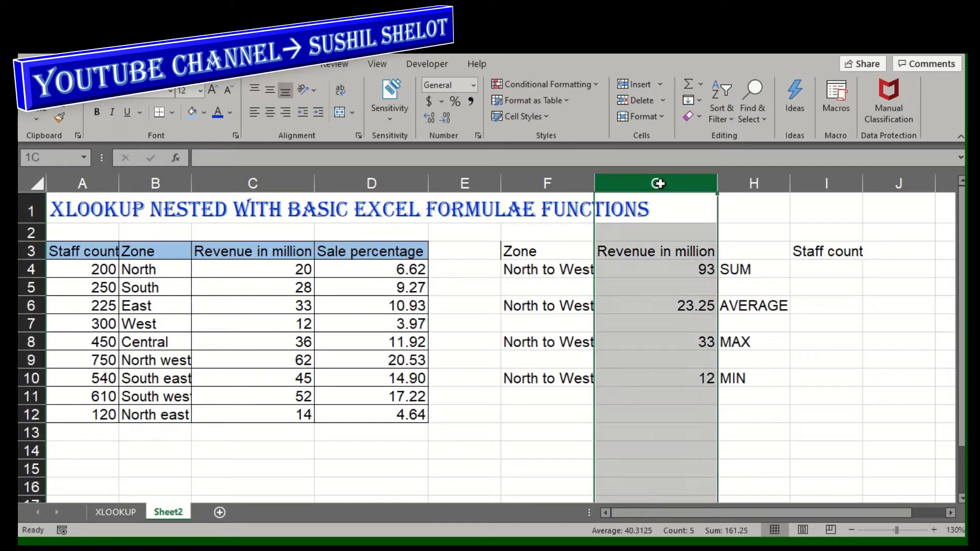
{"action": "right_click", "coordinate": [661, 183]}
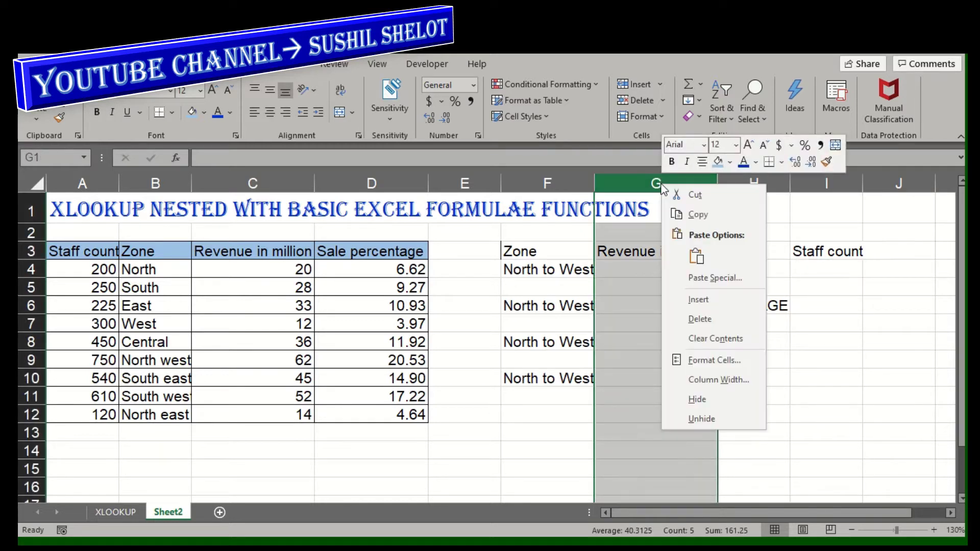
{"action": "left_click", "coordinate": [710, 400]}
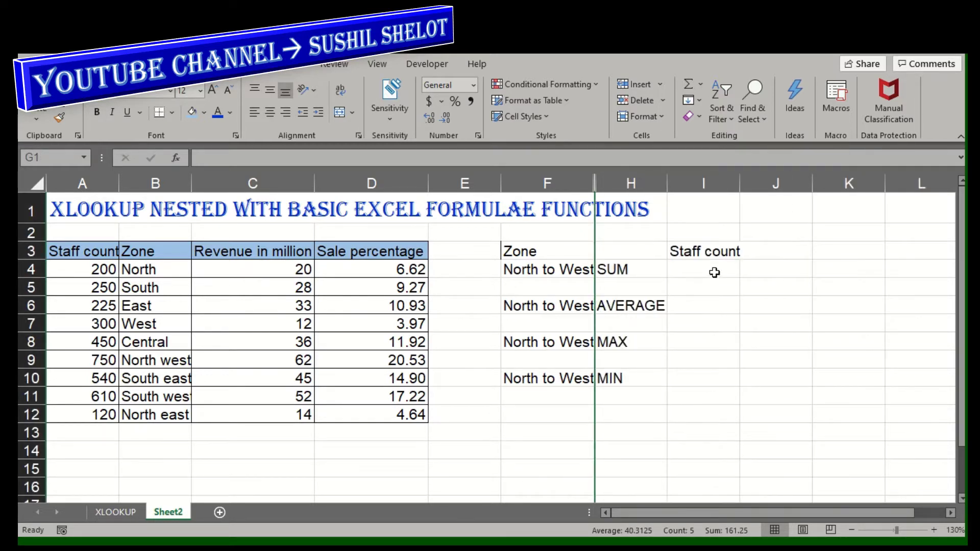
{"action": "left_click_drag", "start_coordinate": [501, 184], "coordinate": [465, 187]}
- Begin a formula in I4 with SUM around an XLOOKUP, using zones B4:B7 as the lookup value
{"action": "left_click", "coordinate": [642, 270]}
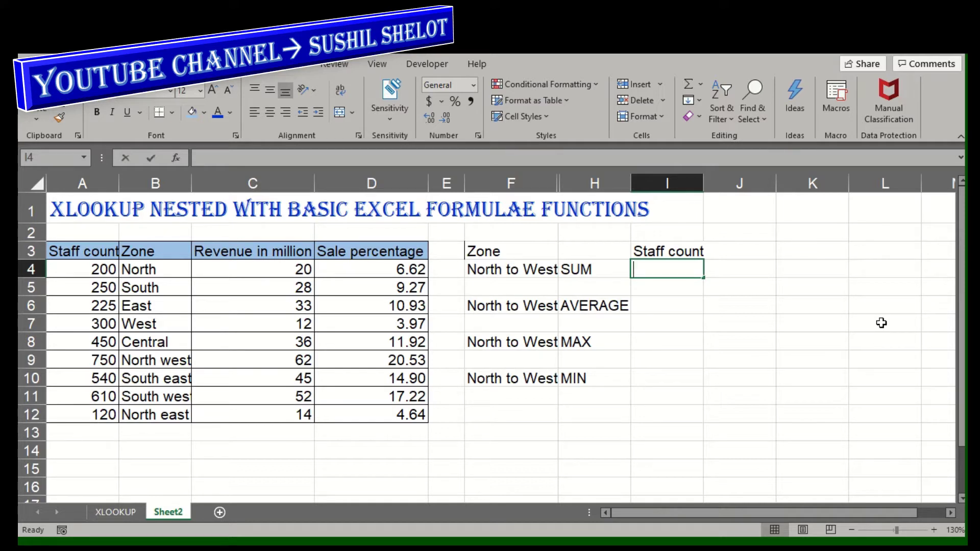
{"action": "type", "text": "=sum"}
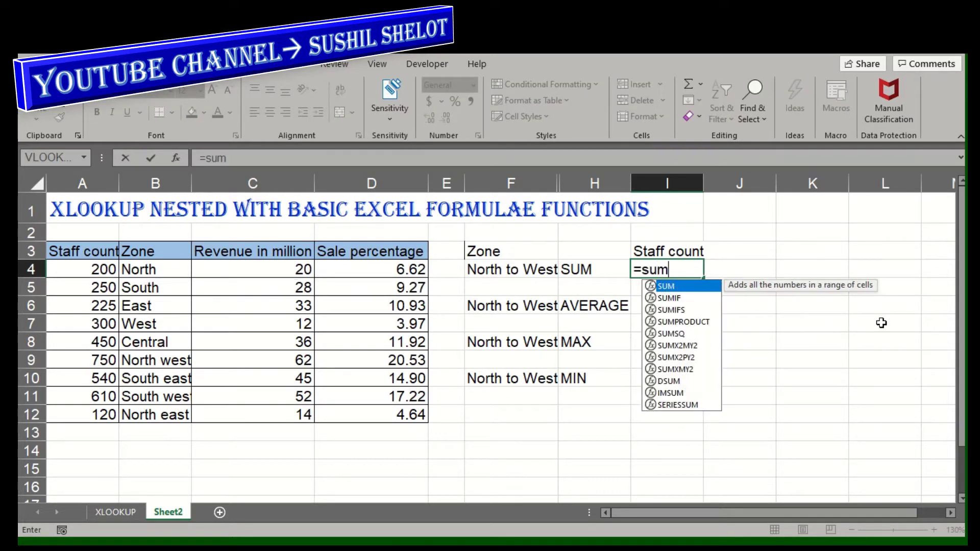
{"action": "key", "text": "Tab"}
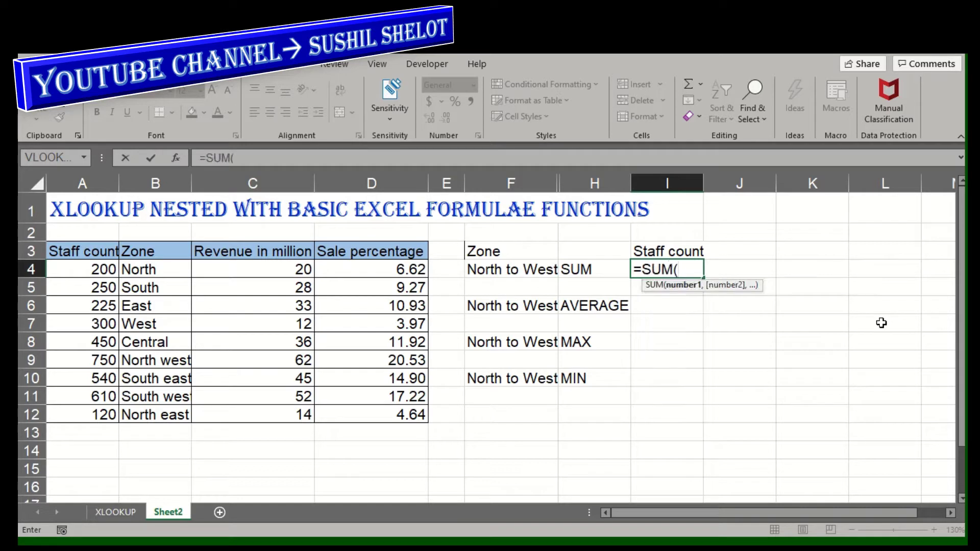
{"action": "type", "text": "xl"}
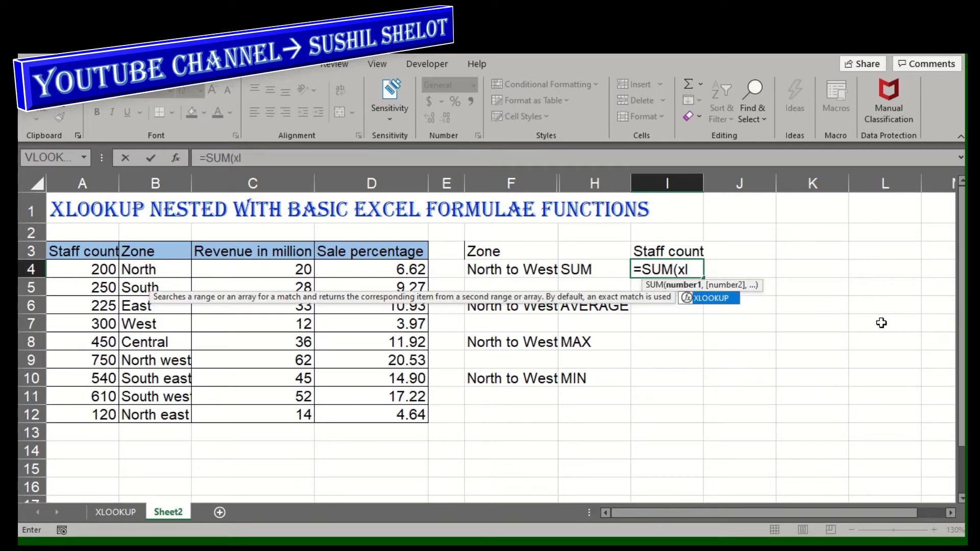
{"action": "key", "text": "Tab"}
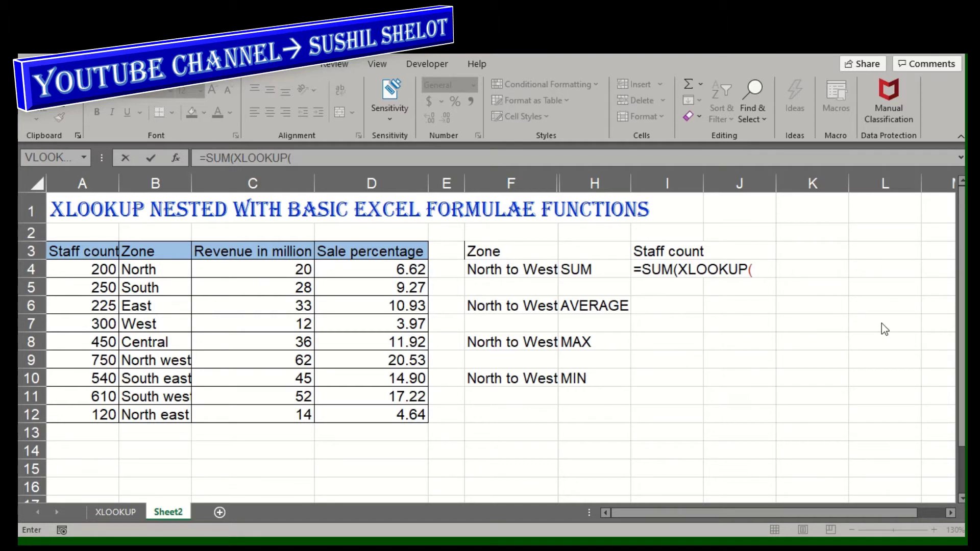
{"action": "left_click", "coordinate": [757, 269]}
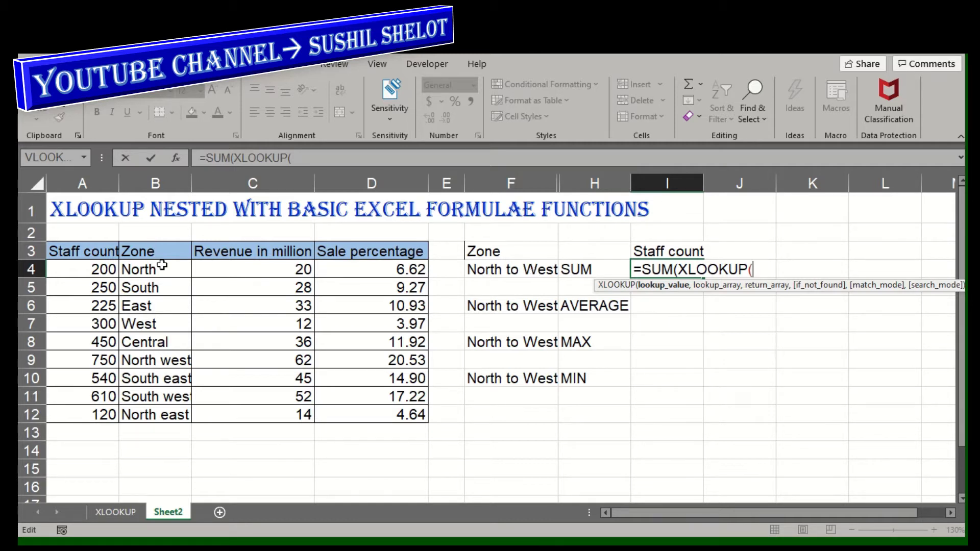
{"action": "left_click_drag", "start_coordinate": [162, 265], "coordinate": [160, 325]}
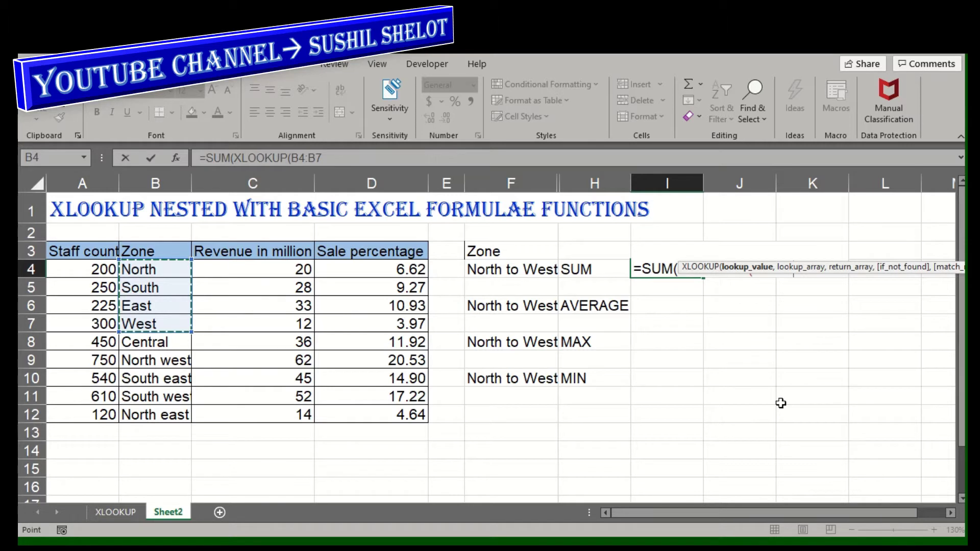
{"action": "type", "text": ","}
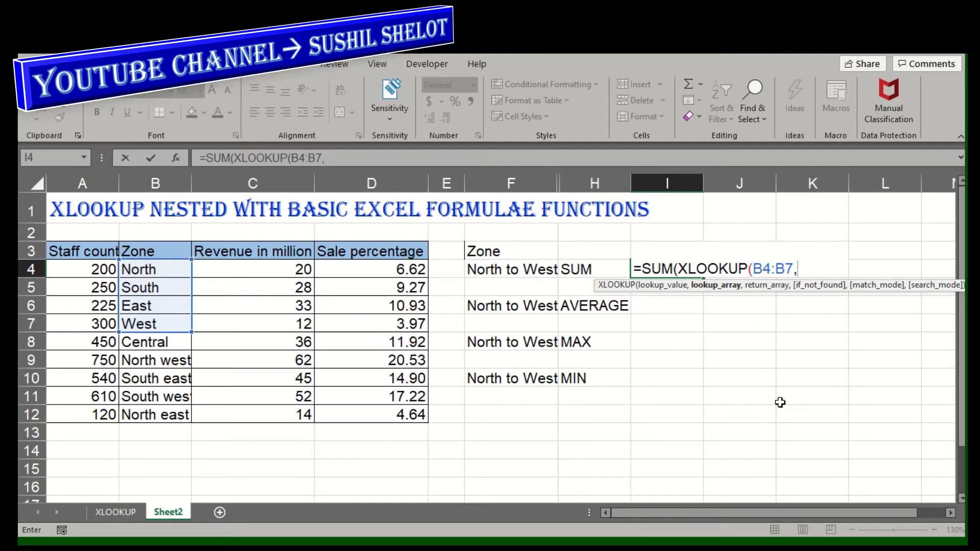
- Add $B$4:$B$12 as the lookup array and $A$4:$A$12 as the return array, and close the XLOOKUP
{"action": "left_click_drag", "start_coordinate": [163, 269], "coordinate": [153, 414]}
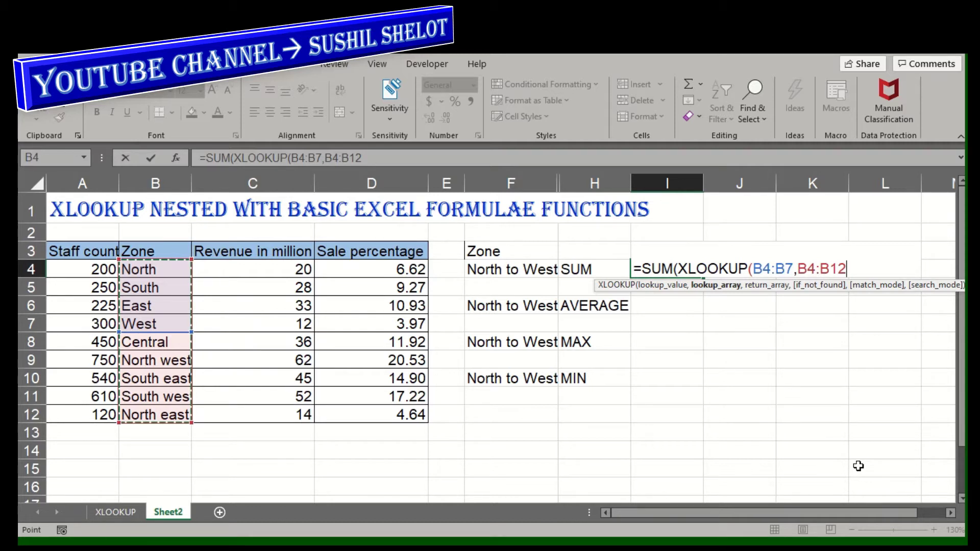
{"action": "key", "text": "F4"}
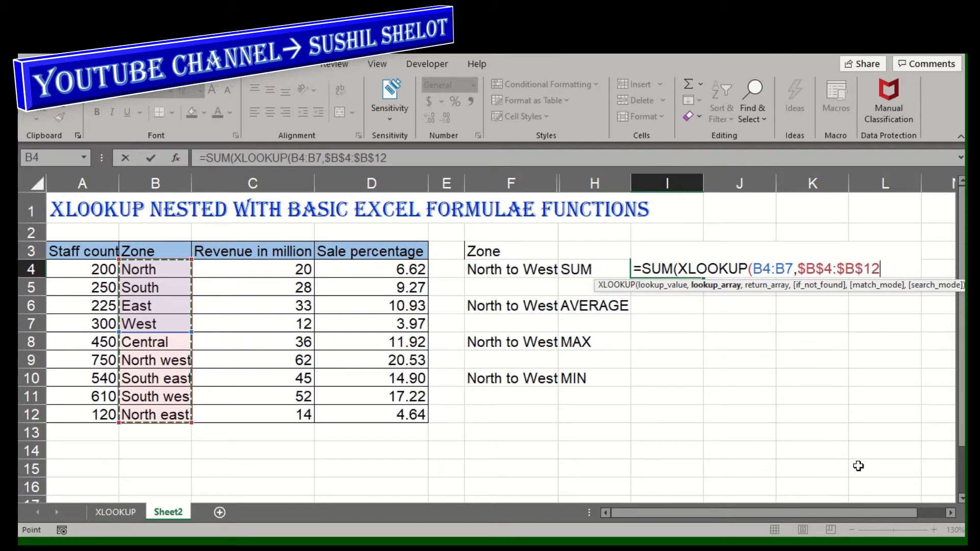
{"action": "type", "text": ","}
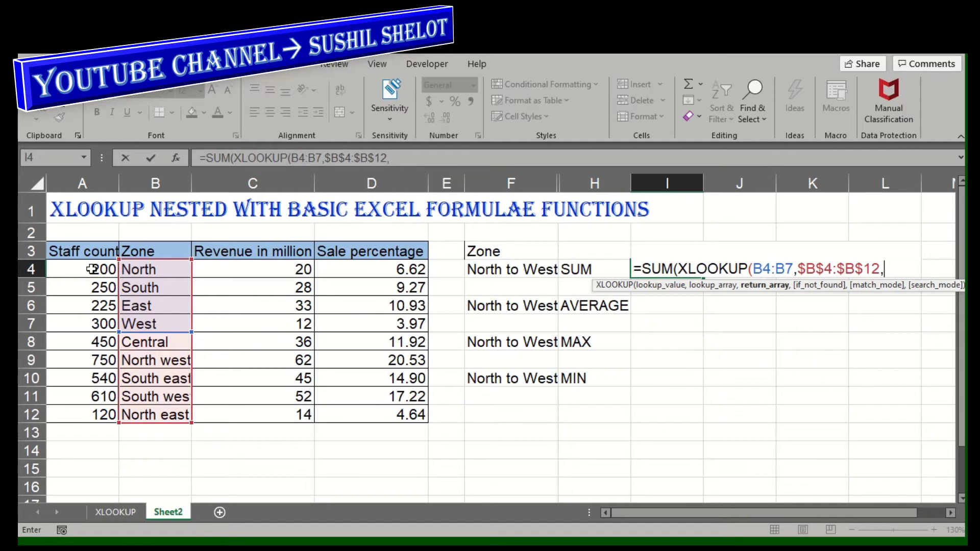
{"action": "left_click_drag", "start_coordinate": [92, 269], "coordinate": [75, 409]}
{"action": "key", "text": "F4"}
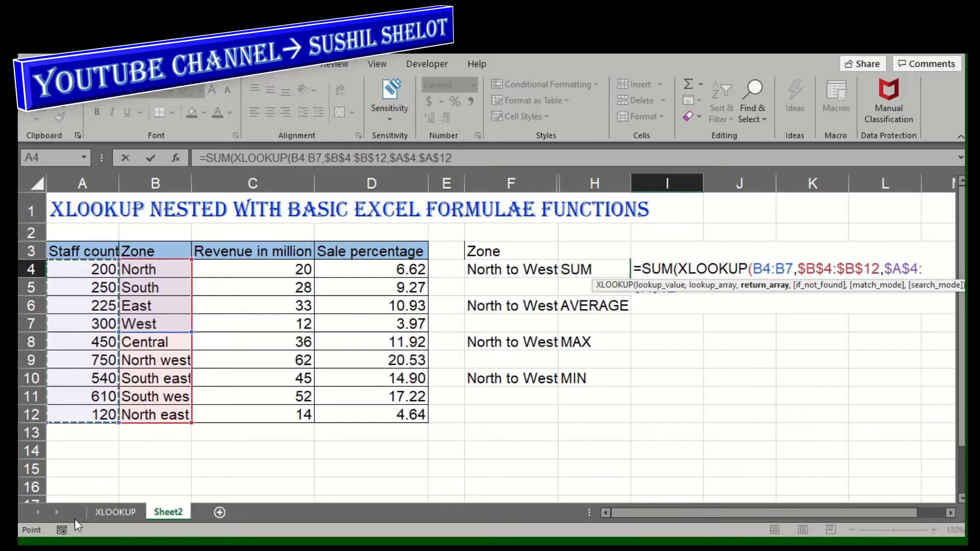
{"action": "left_click_drag", "start_coordinate": [740, 287], "coordinate": [698, 234]}
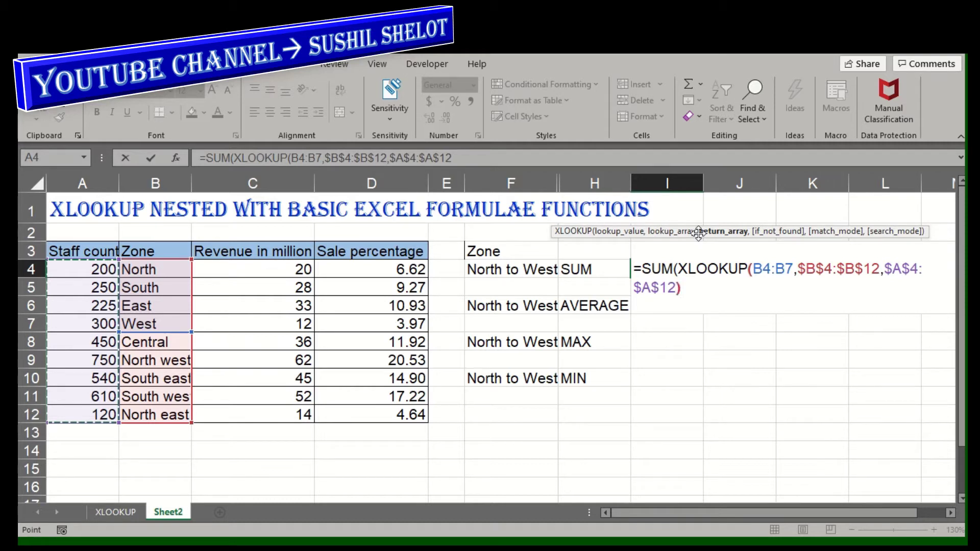
{"action": "type", "text": ")"}
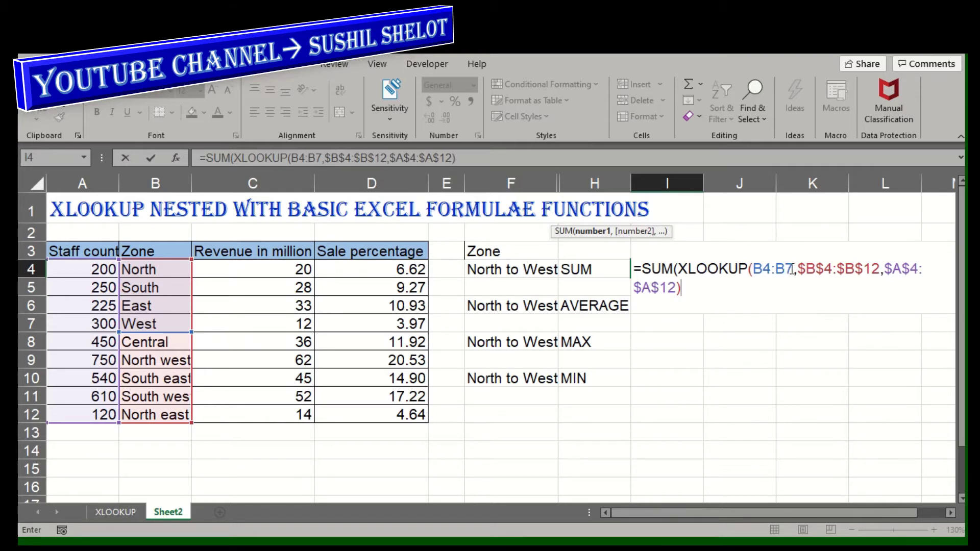
- Reduce the XLOOKUP's lookup value to the single cell B4
{"action": "left_click_drag", "start_coordinate": [792, 270], "coordinate": [756, 274]}
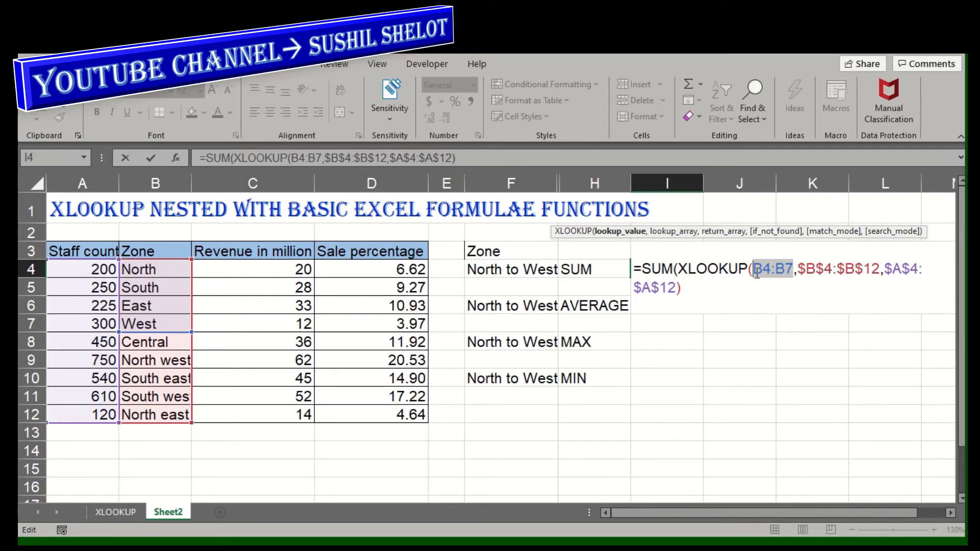
{"action": "left_click", "coordinate": [774, 267]}
{"action": "left_click_drag", "start_coordinate": [774, 266], "coordinate": [790, 263]}
{"action": "key", "text": "BackSpace"}
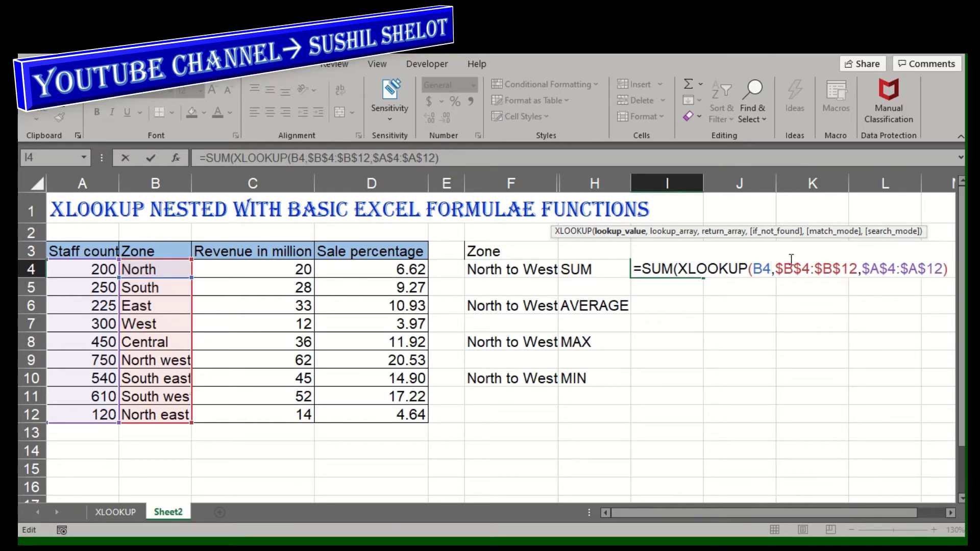
- Extend the SUM range in I4 with a colon and a second XLOOKUP, using B7 as lookup value and $B$4:$B$12 as lookup array
{"action": "left_click", "coordinate": [448, 157]}
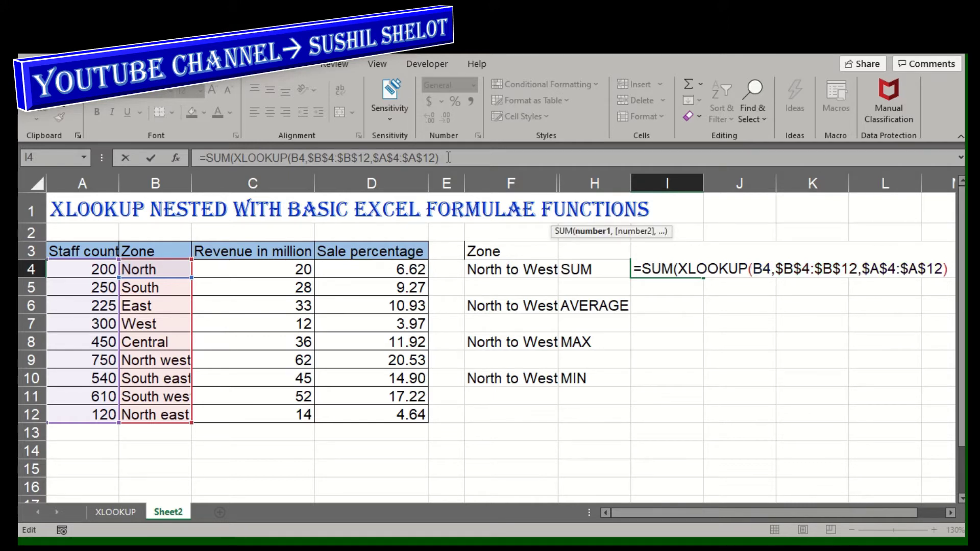
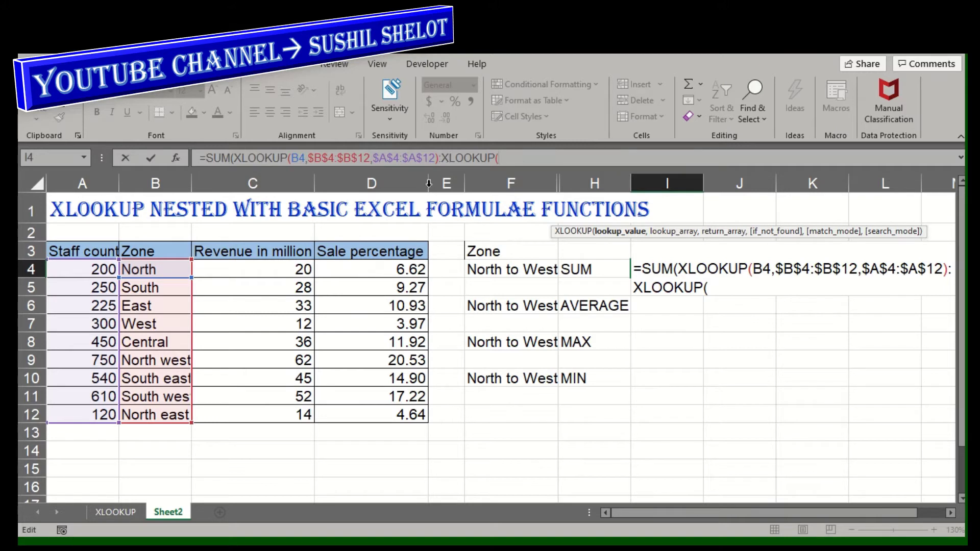
{"action": "left_click", "coordinate": [158, 328]}
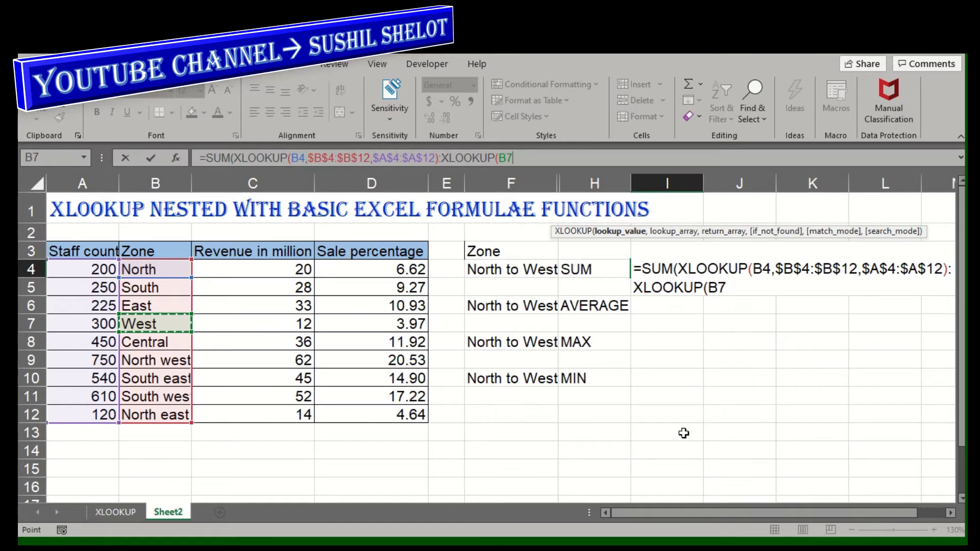
{"action": "type", "text": ","}
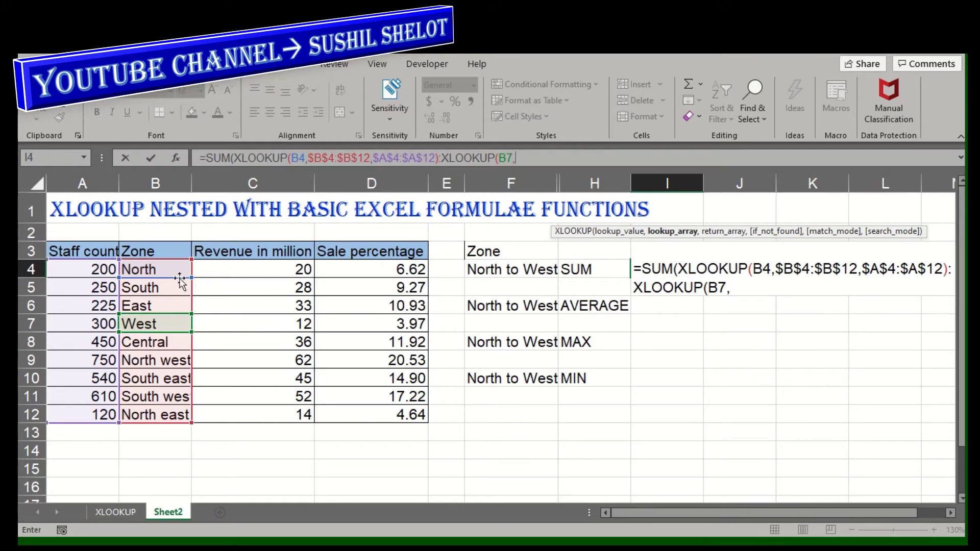
{"action": "left_click_drag", "start_coordinate": [167, 270], "coordinate": [180, 412]}
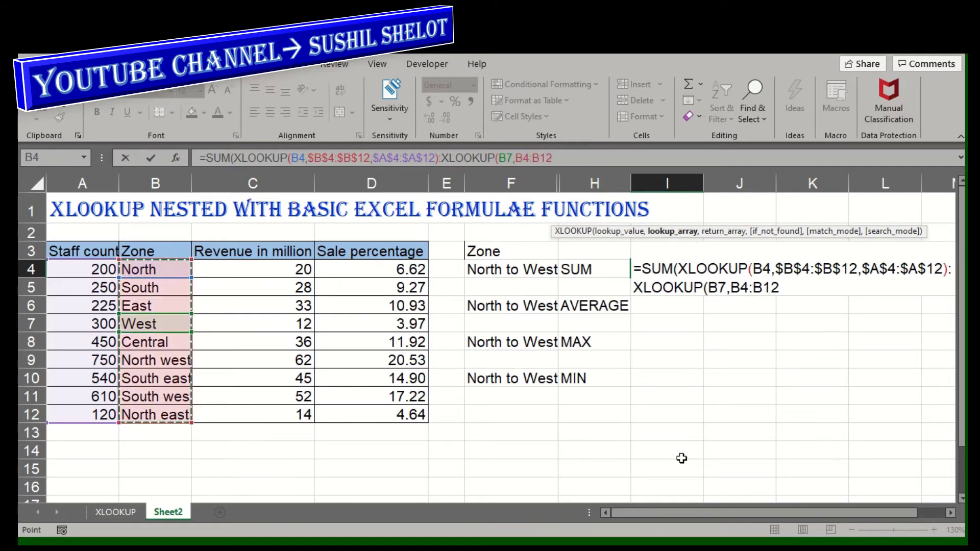
{"action": "key", "text": "F4"}
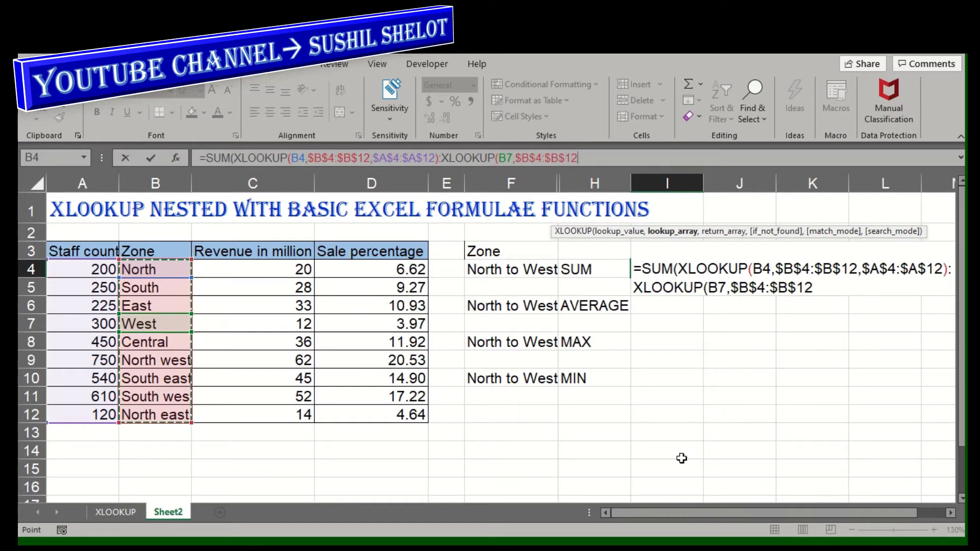
{"action": "type", "text": ","}
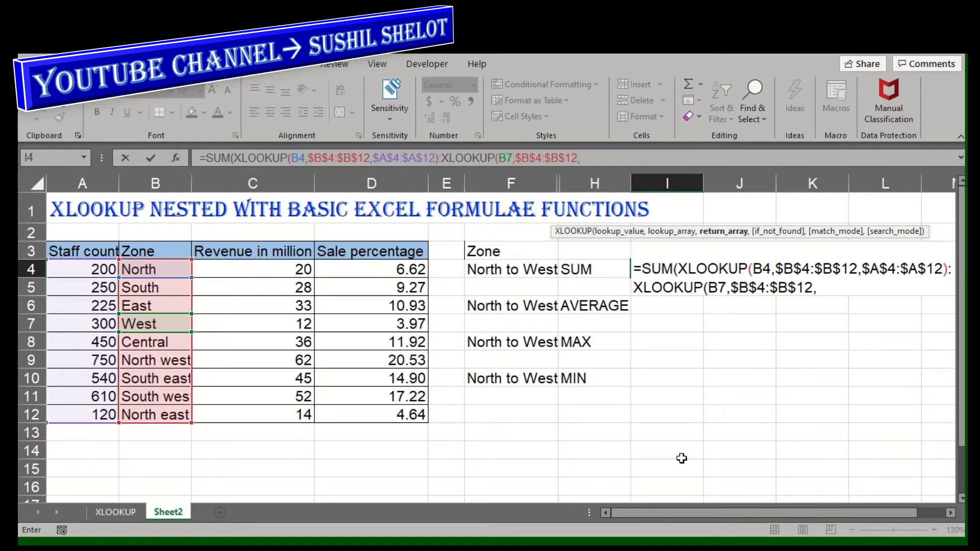
- Add $A$4:$A$12 as the second XLOOKUP's return array, close both functions, and enter the SUM formula
{"action": "left_click_drag", "start_coordinate": [103, 271], "coordinate": [83, 415]}
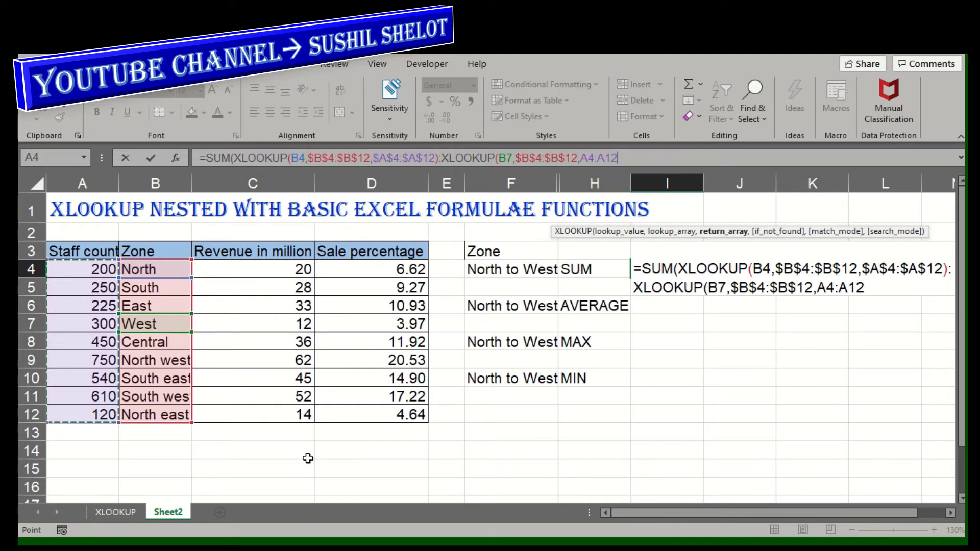
{"action": "key", "text": "F4"}
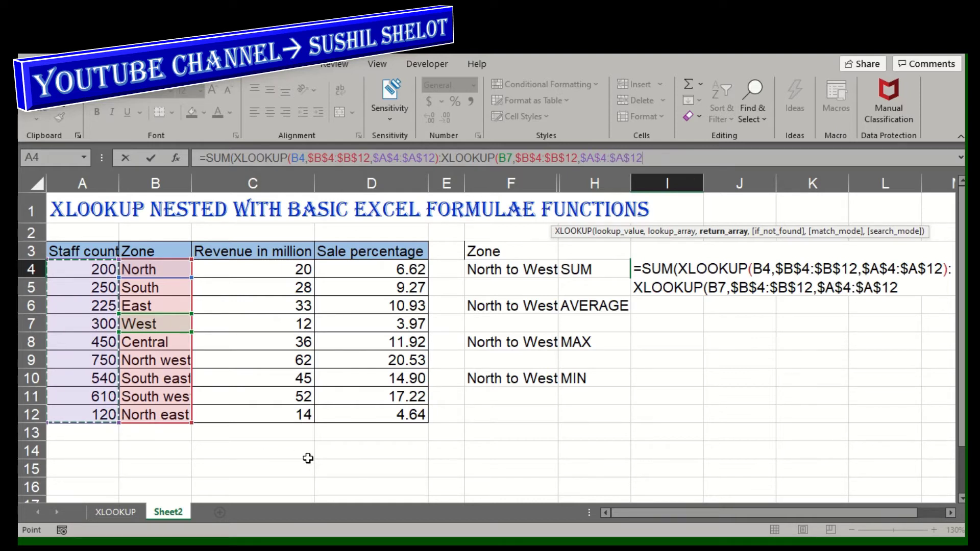
{"action": "type", "text": ")"}
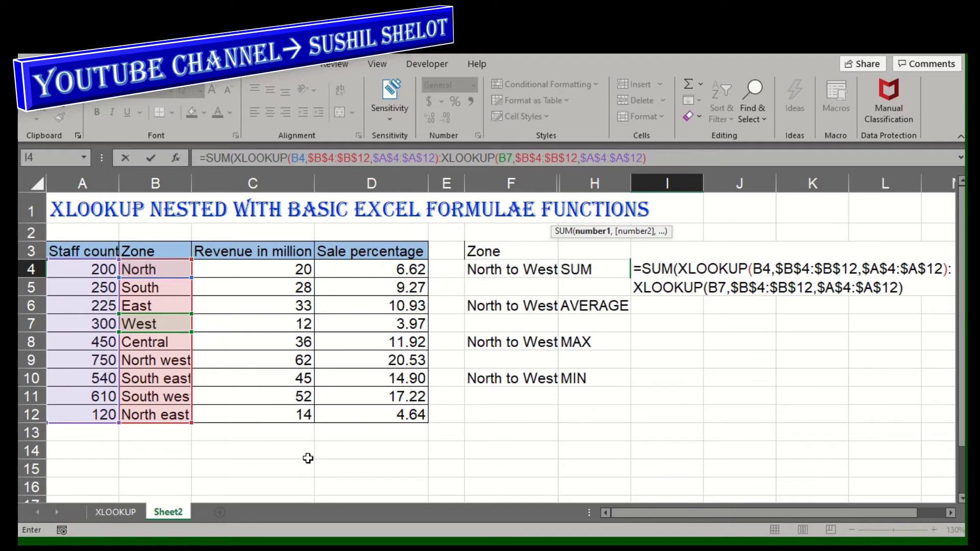
{"action": "type", "text": ")"}
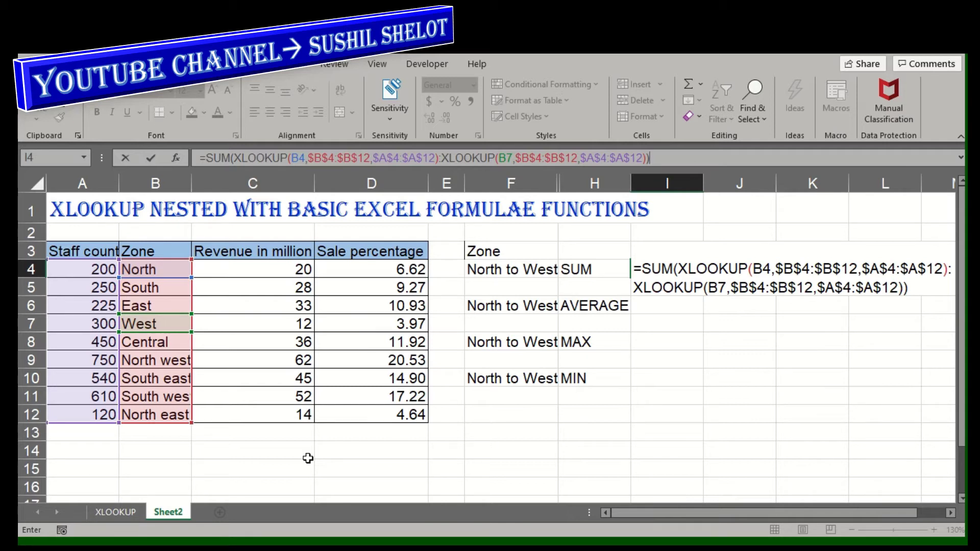
{"action": "key", "text": "Return"}
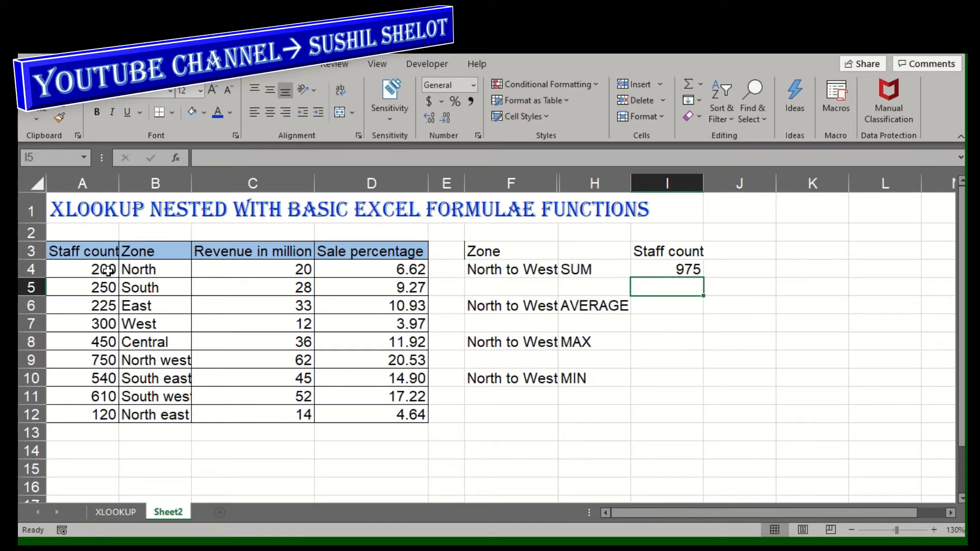
- Select the North to West zones in B4:B7 and their staff counts in A4:A7 to check the sum
{"action": "left_click_drag", "start_coordinate": [135, 269], "coordinate": [146, 322]}
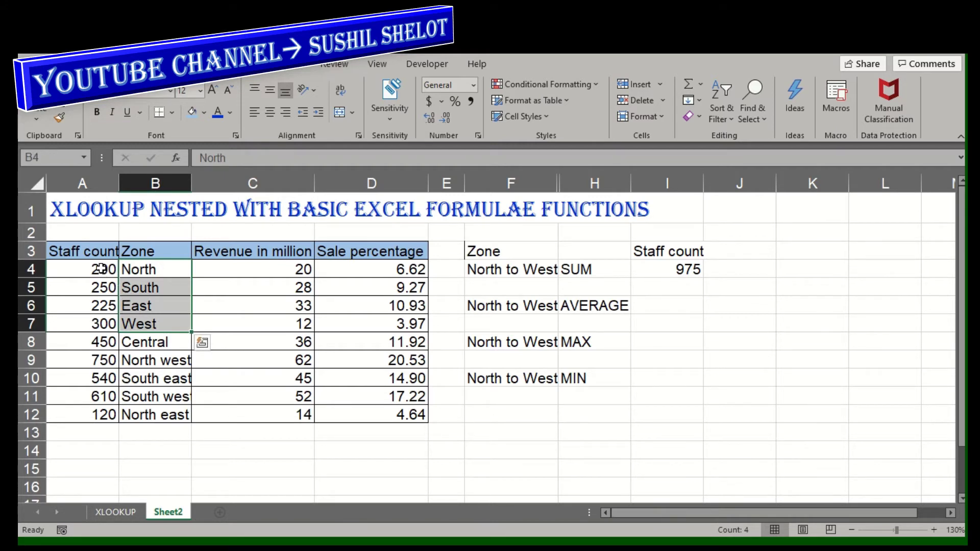
{"action": "left_click_drag", "start_coordinate": [101, 269], "coordinate": [100, 321]}
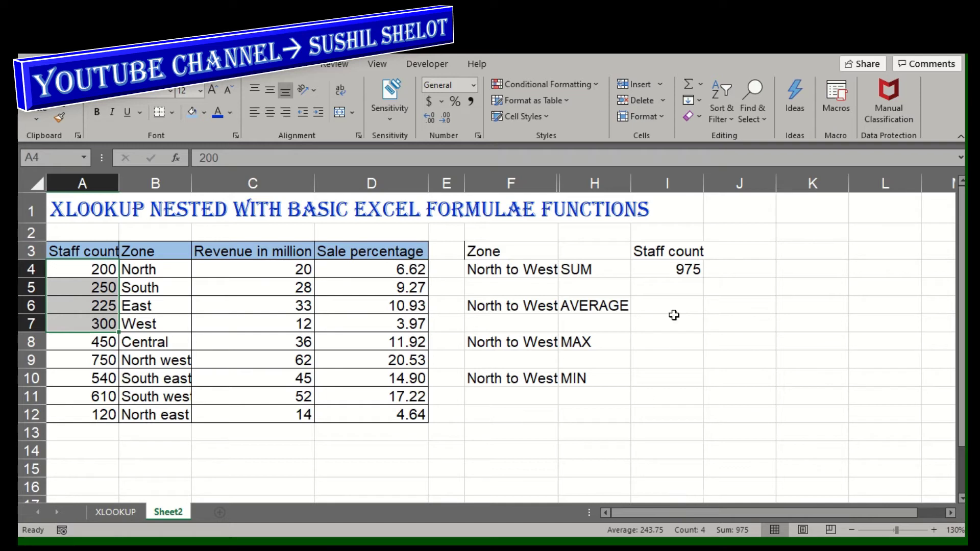
- Begin a formula in I6 with AVERAGE around an XLOOKUP, using B5 as the lookup value
{"action": "left_click", "coordinate": [684, 299]}
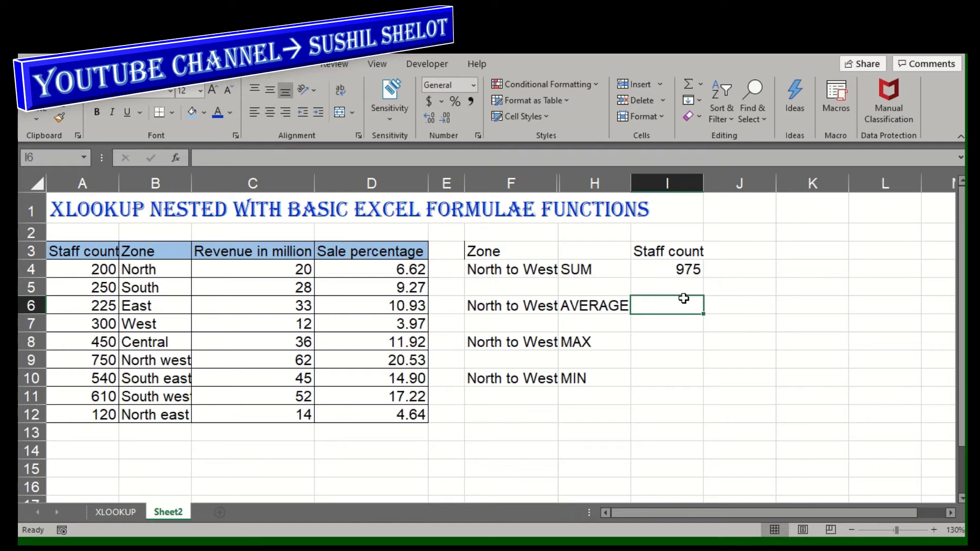
{"action": "type", "text": "=avera"}
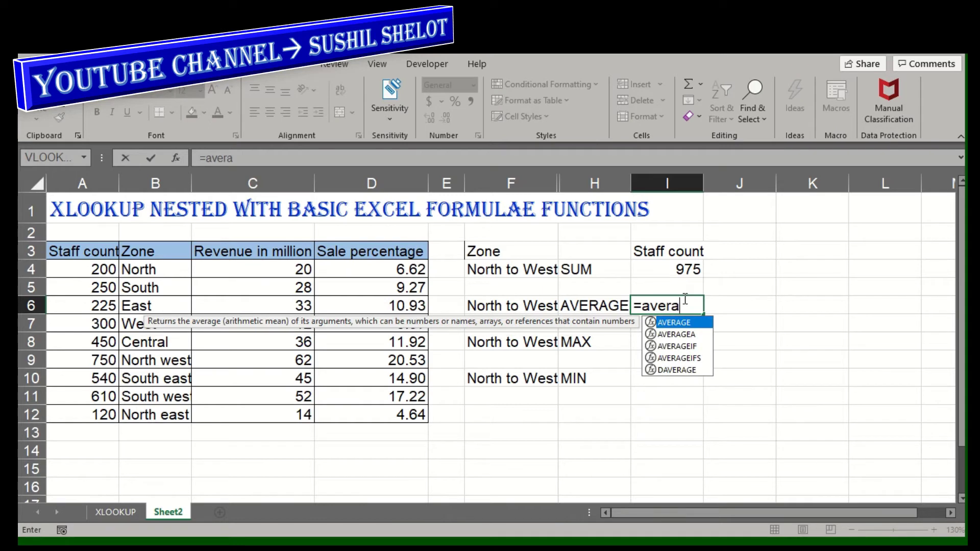
{"action": "type", "text": "ge"}
{"action": "key", "text": "Tab"}
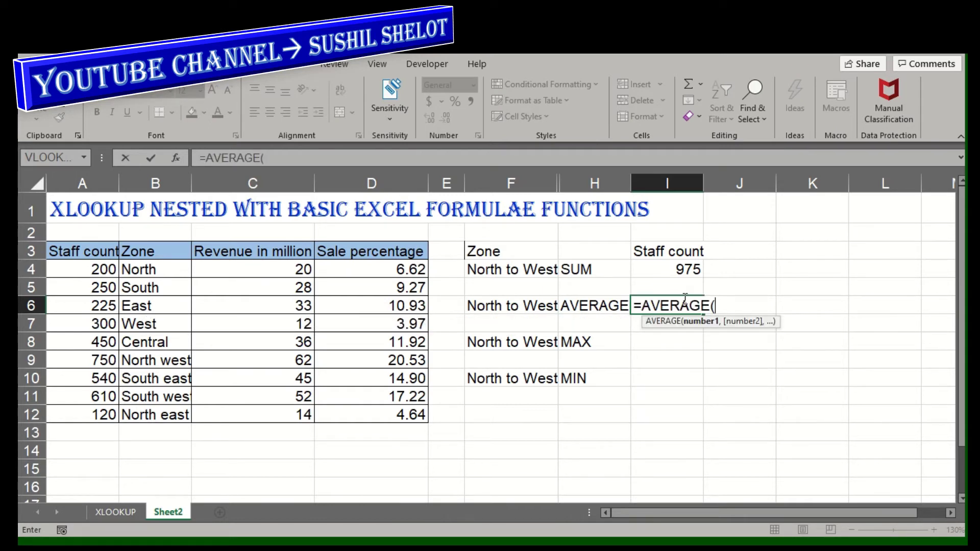
{"action": "type", "text": "xlook"}
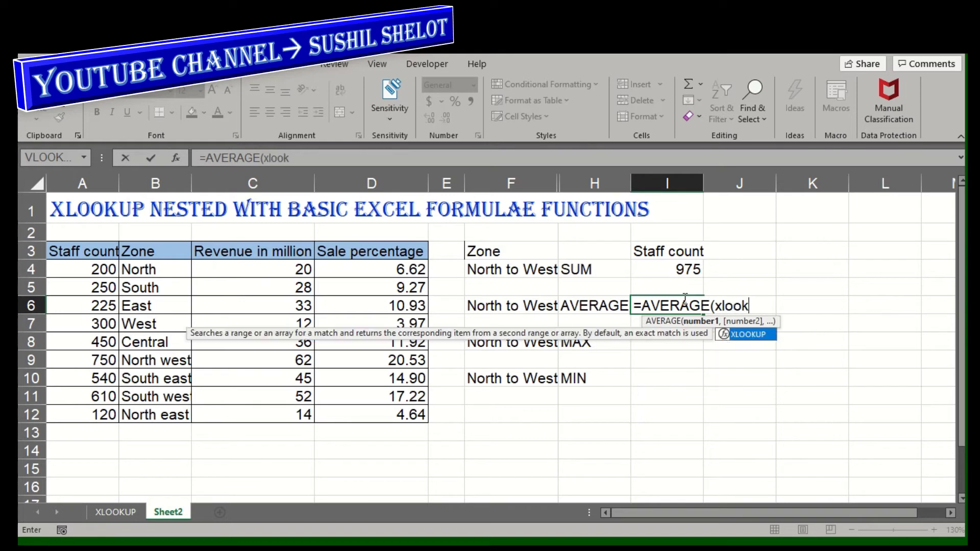
{"action": "type", "text": "u"}
{"action": "key", "text": "Tab"}
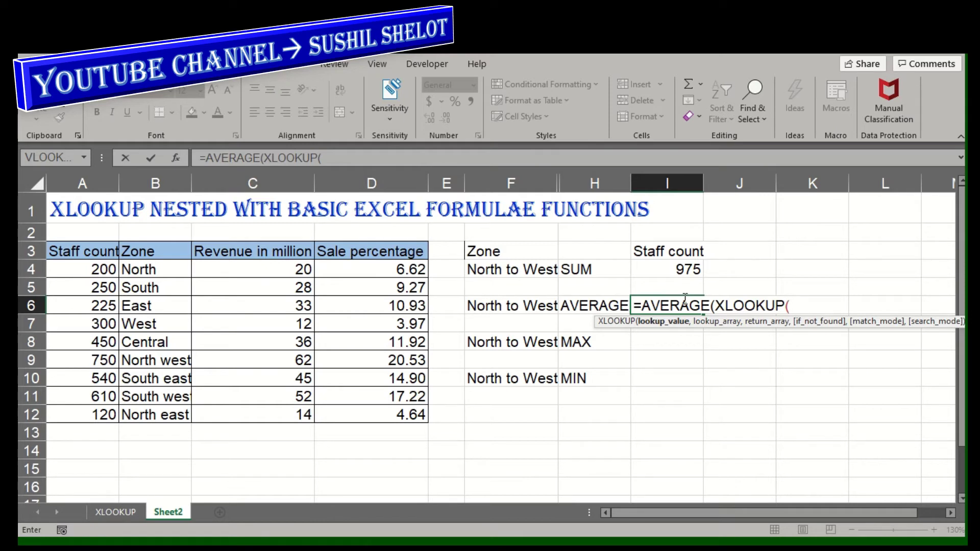
{"action": "type", "text": "b5"}
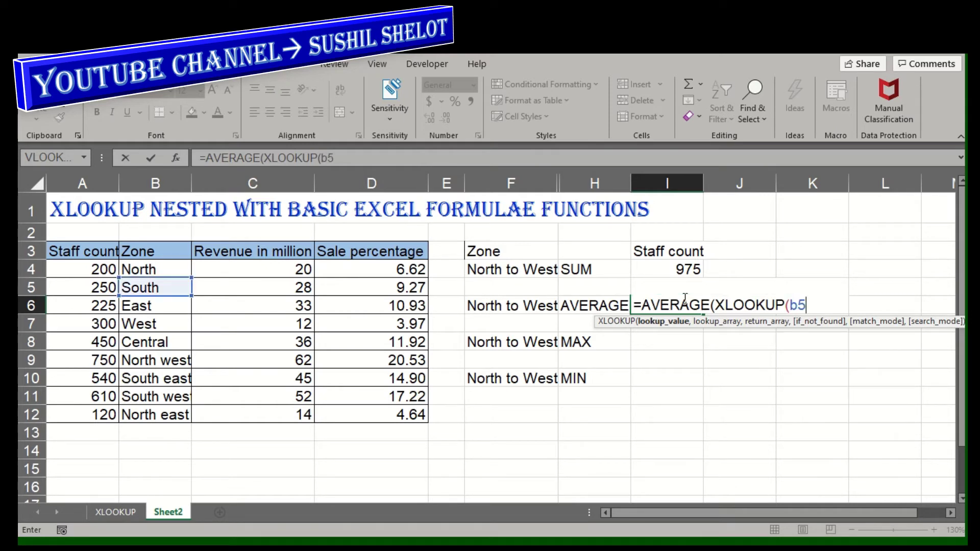
{"action": "type", "text": ","}
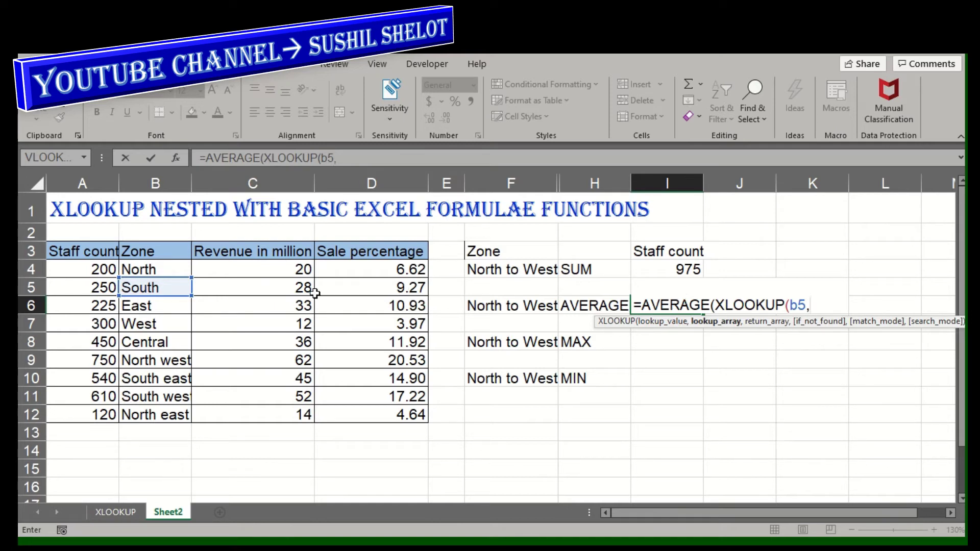
- Add $B$4:$B$12 as lookup array and $A$4:$A$12 as return array in the AVERAGE formula's first XLOOKUP, and close it
{"action": "left_click_drag", "start_coordinate": [136, 271], "coordinate": [165, 415]}
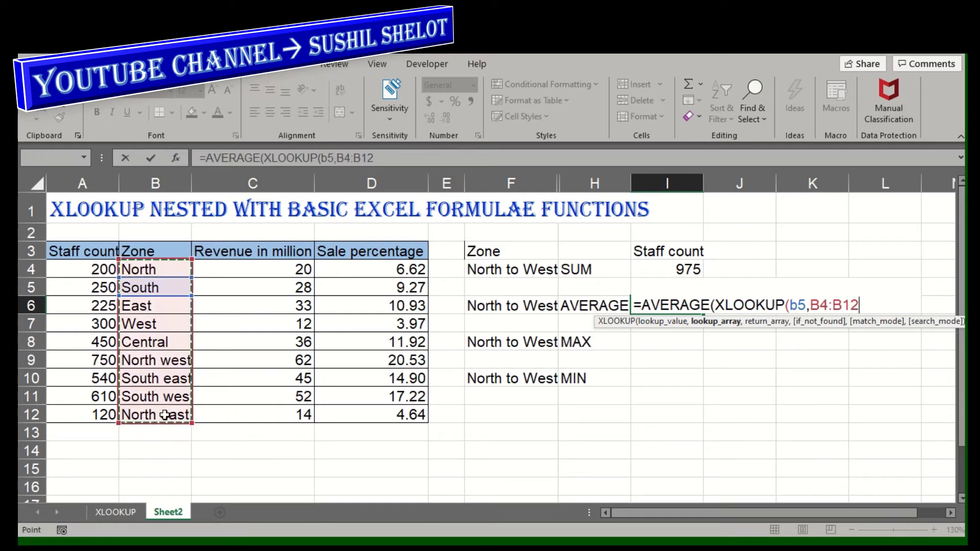
{"action": "key", "text": "F4"}
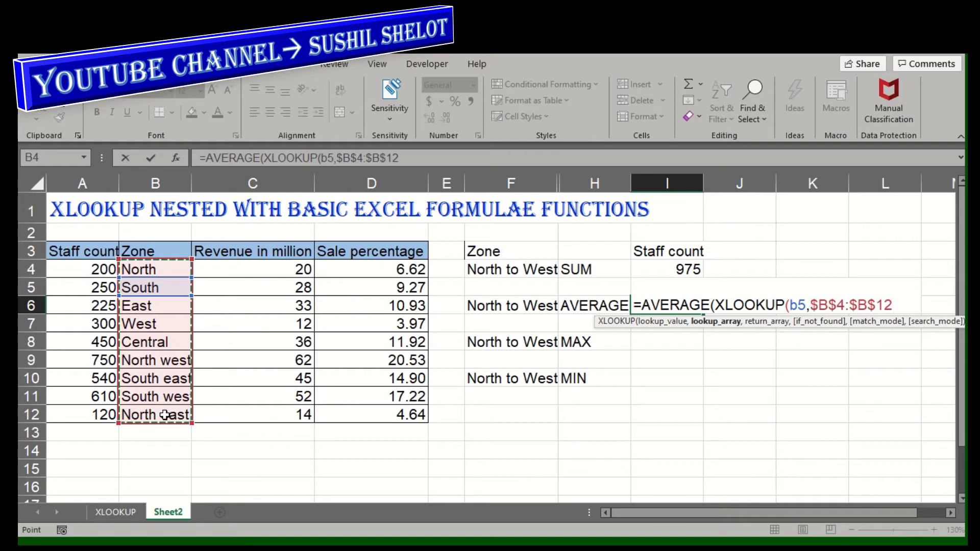
{"action": "type", "text": ","}
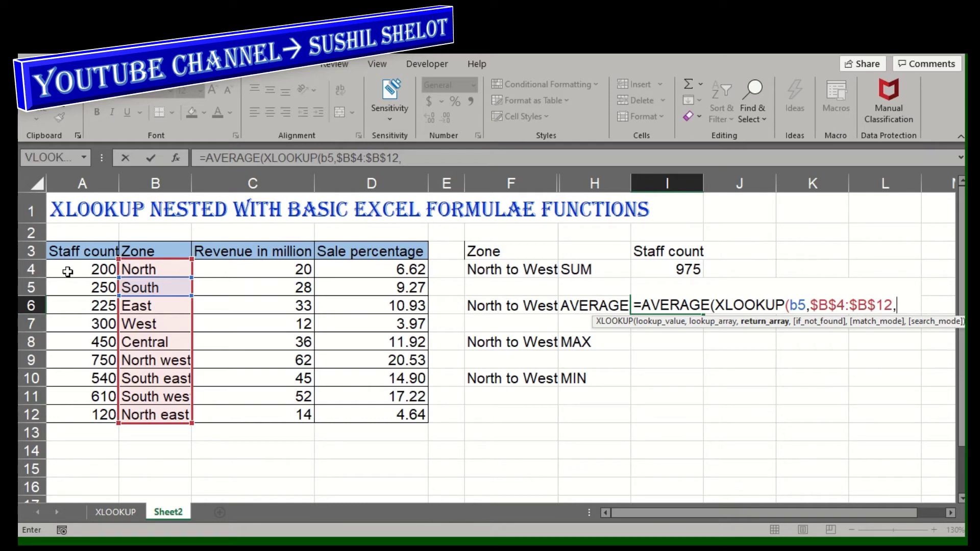
{"action": "left_click_drag", "start_coordinate": [68, 272], "coordinate": [71, 411]}
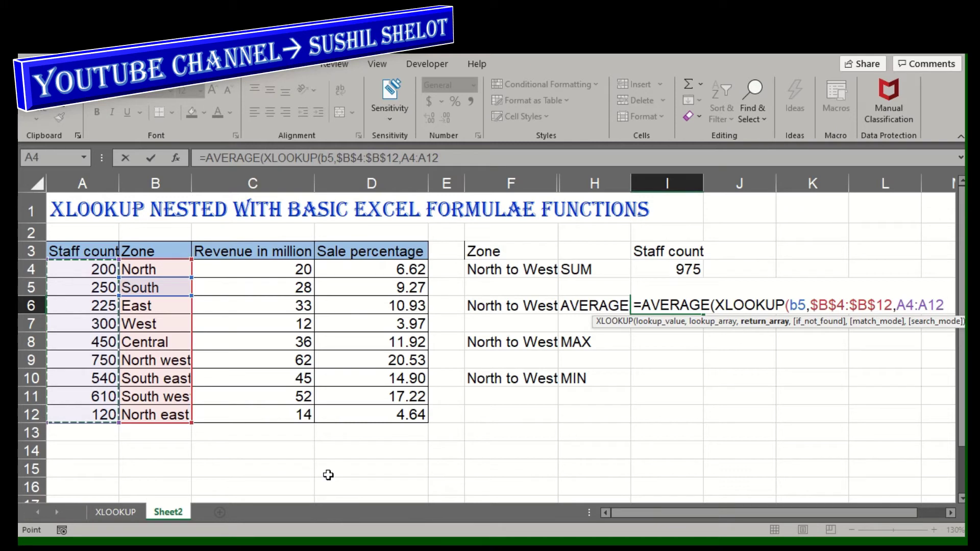
{"action": "key", "text": "F4"}
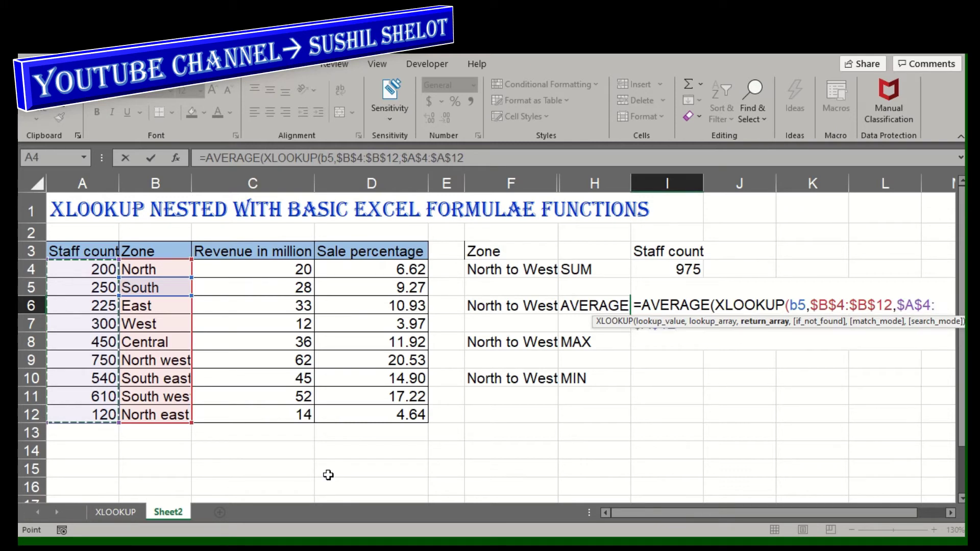
{"action": "type", "text": ")"}
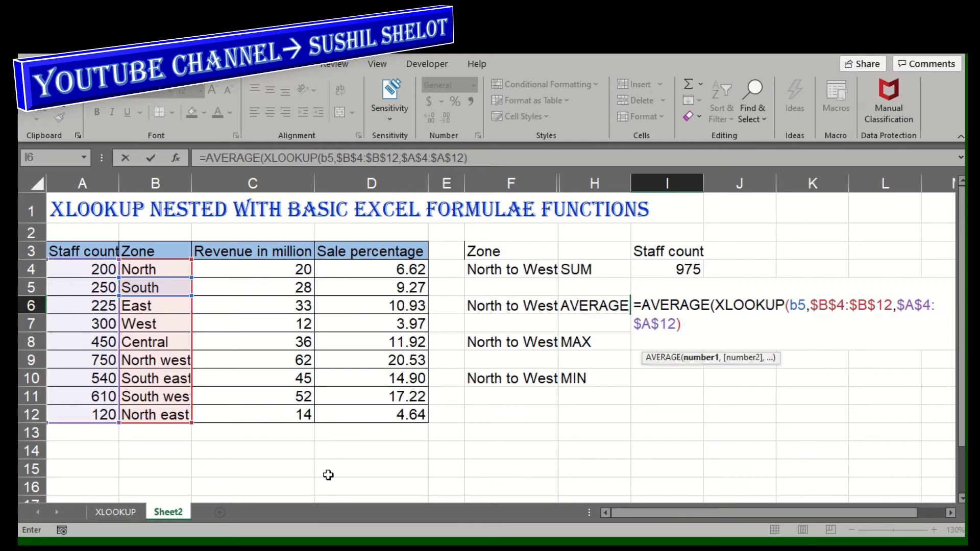
- Append a colon and a second XLOOKUP to the AVERAGE formula, using South east in B10 as the lookup value
{"action": "type", "text": ":"}
{"action": "type", "text": "xl"}
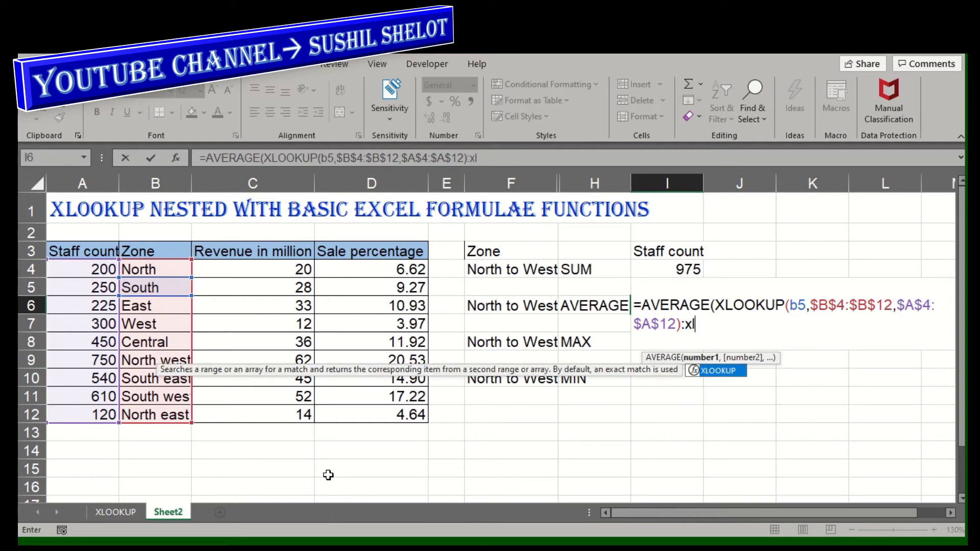
{"action": "key", "text": "Tab"}
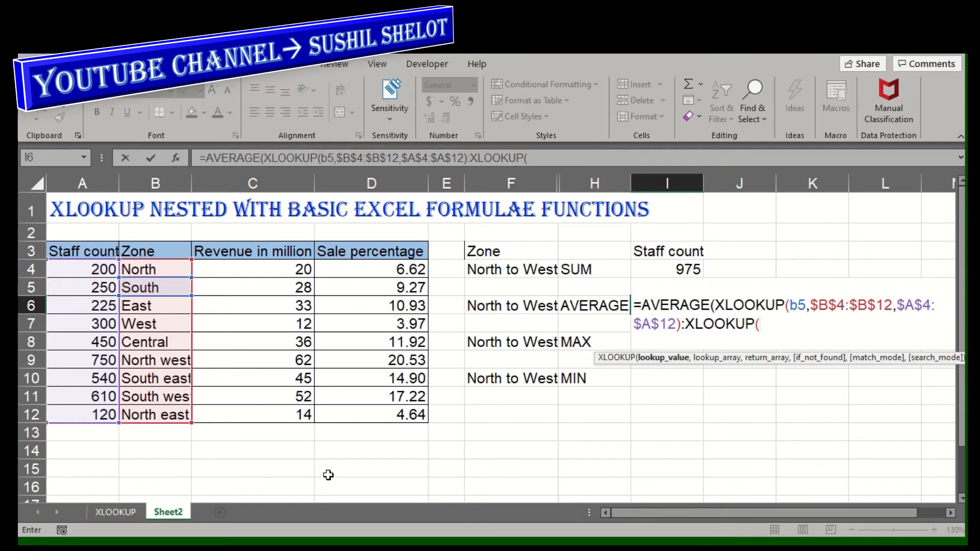
{"action": "left_click", "coordinate": [156, 378]}
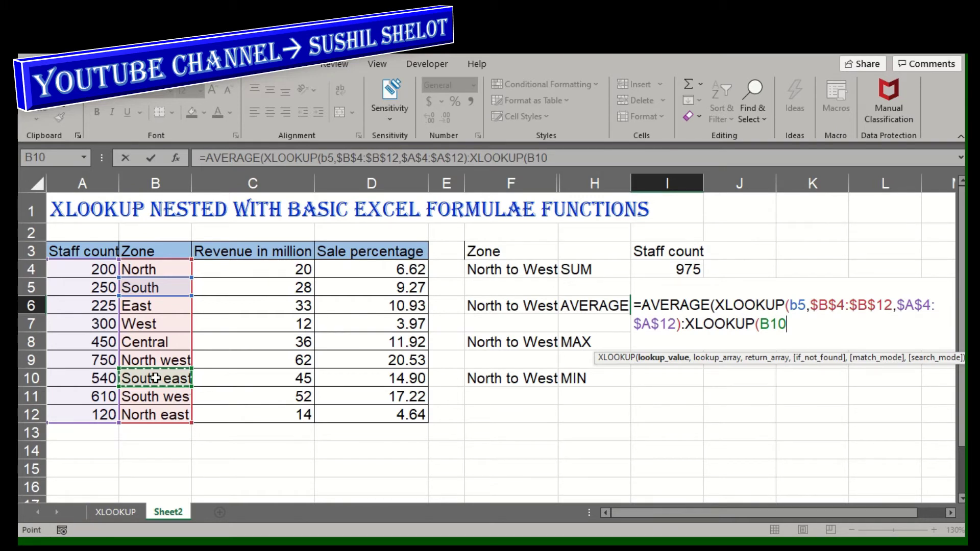
{"action": "type", "text": ","}
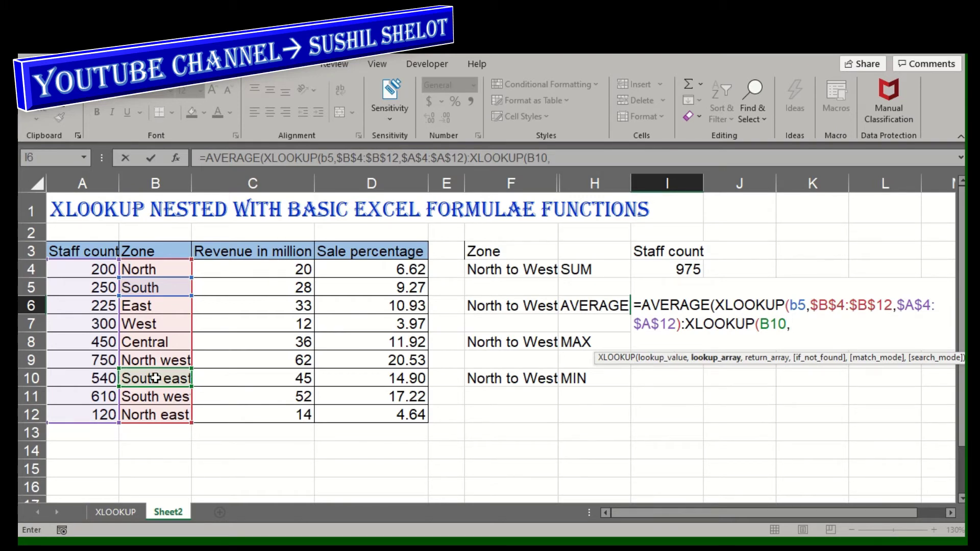
- Give the AVERAGE formula's second XLOOKUP the lookup array $B$4:$B$12 and the return array $A$4:$A$12
{"action": "left_click_drag", "start_coordinate": [144, 271], "coordinate": [148, 411]}
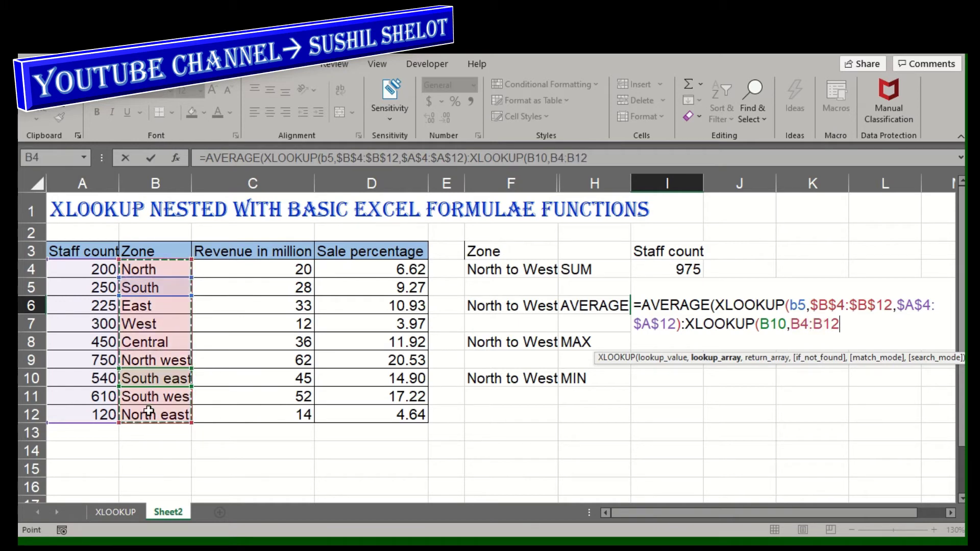
{"action": "key", "text": "F4"}
{"action": "type", "text": ","}
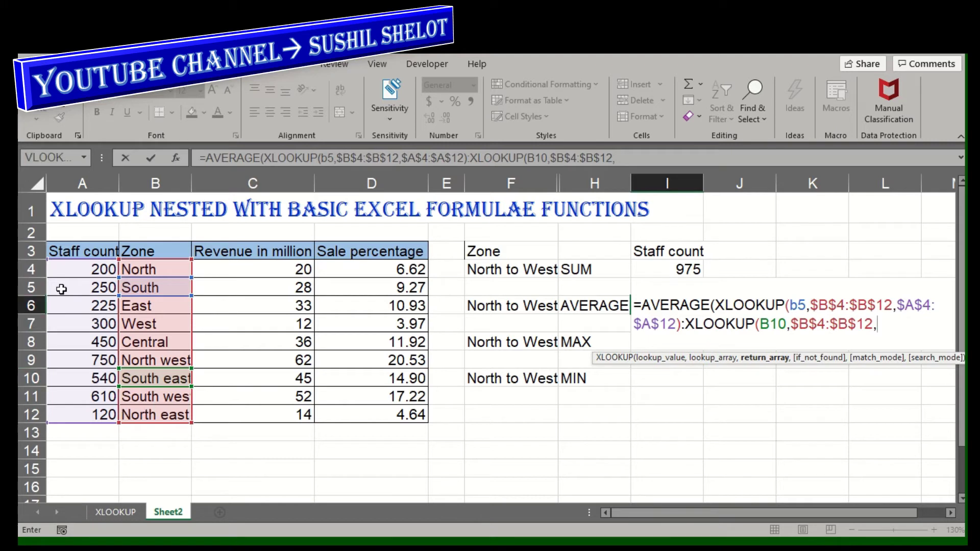
{"action": "left_click_drag", "start_coordinate": [77, 271], "coordinate": [93, 411]}
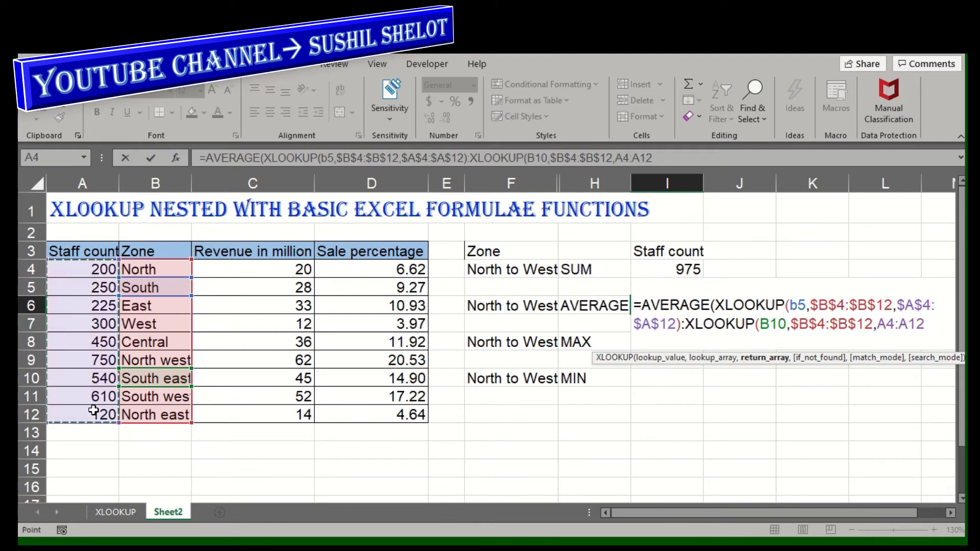
{"action": "key", "text": "F4"}
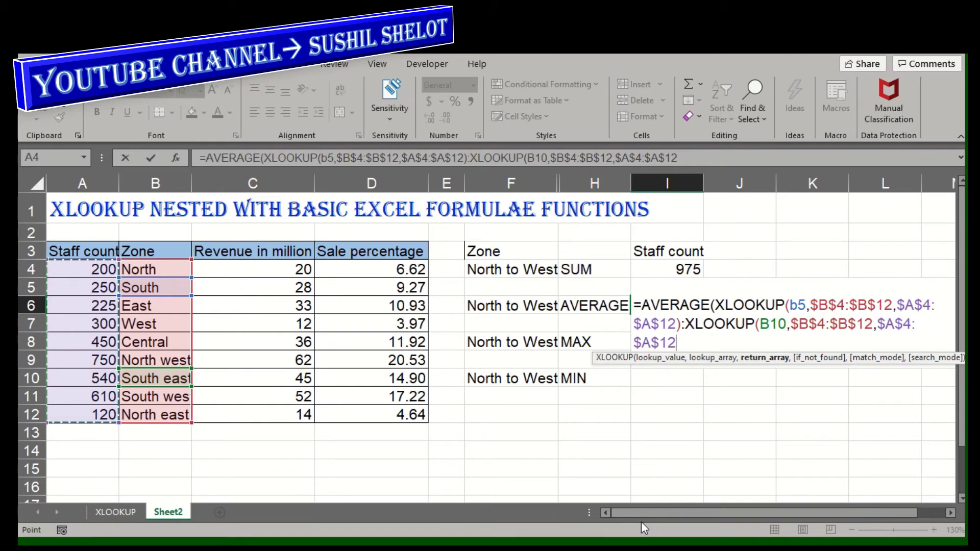
- Close the second XLOOKUP and the AVERAGE function, and enter the formula in I6
{"action": "type", "text": "))"}
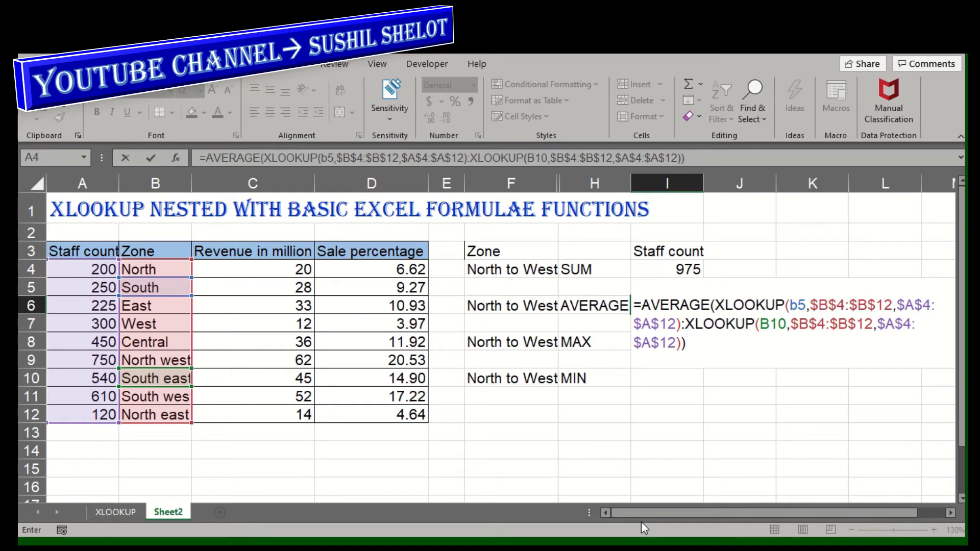
{"action": "key", "text": "Return"}
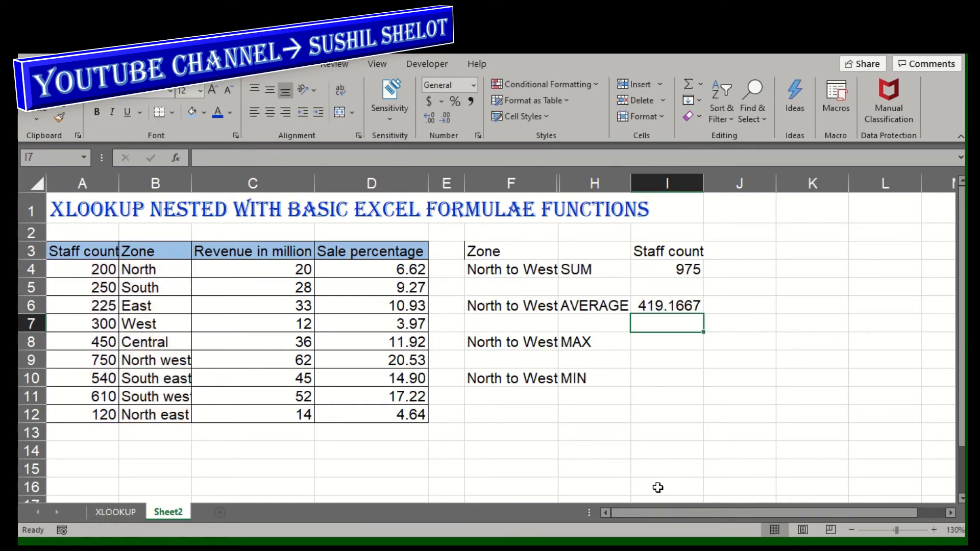
- Replace the zone label in F6 with South to South east and widen column F to fit it
{"action": "left_click", "coordinate": [542, 305]}
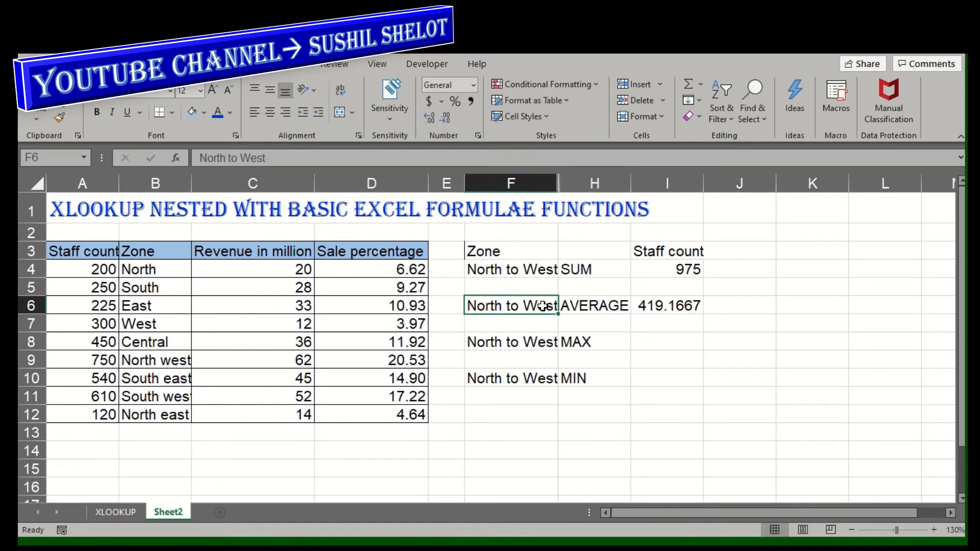
{"action": "type", "text": "South"}
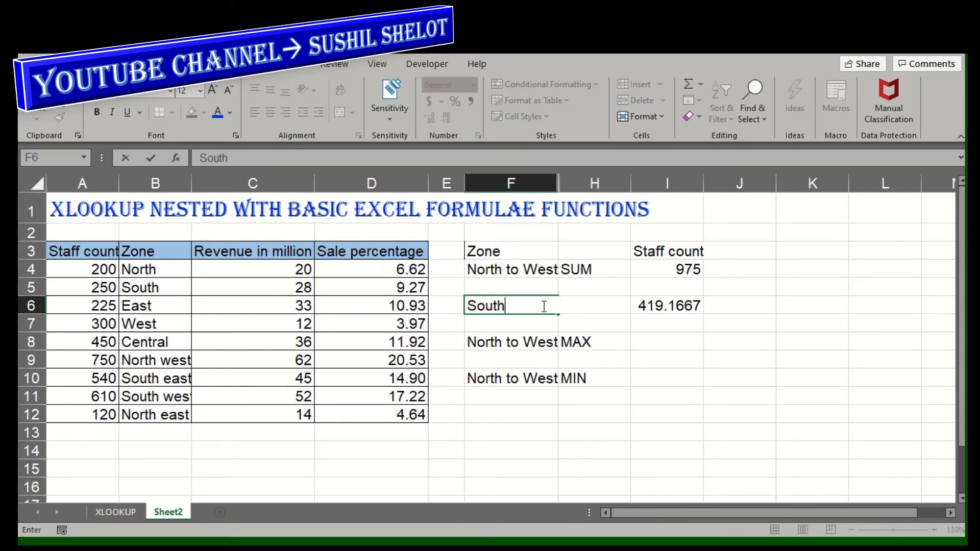
{"action": "type", "text": " to South e"}
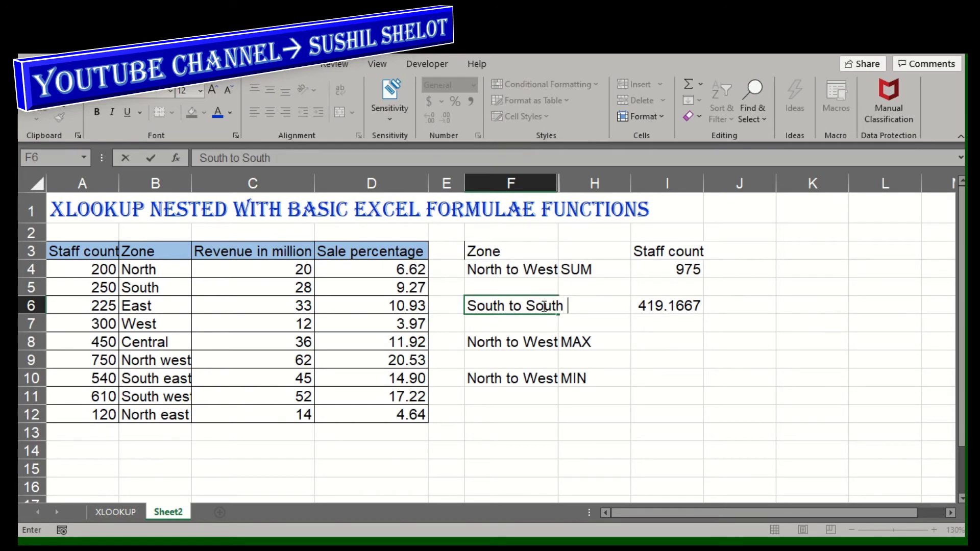
{"action": "type", "text": "ast"}
{"action": "key", "text": "Return"}
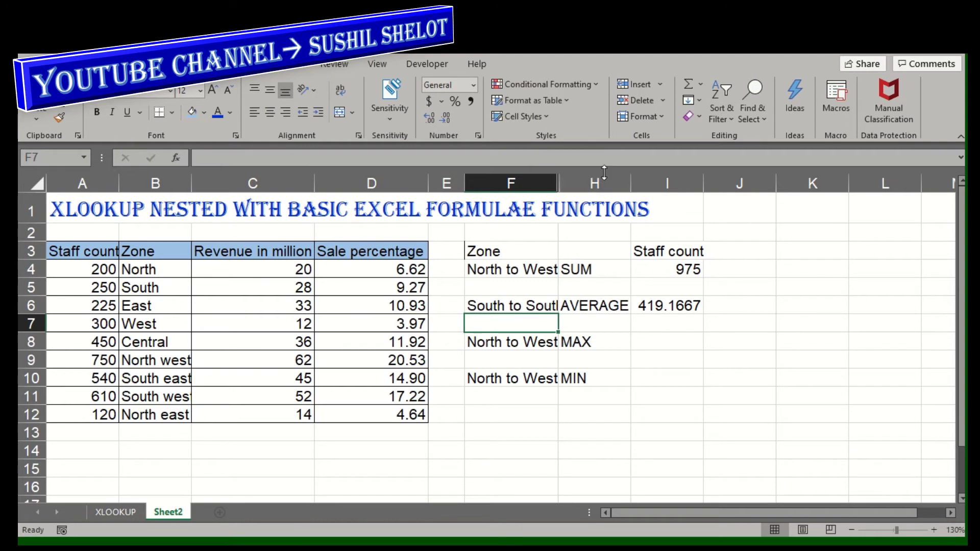
{"action": "left_click_drag", "start_coordinate": [559, 184], "coordinate": [627, 183]}
- Select the staff counts from South to South east in A5:A10 and compare their average with I6
{"action": "left_click", "coordinate": [714, 305]}
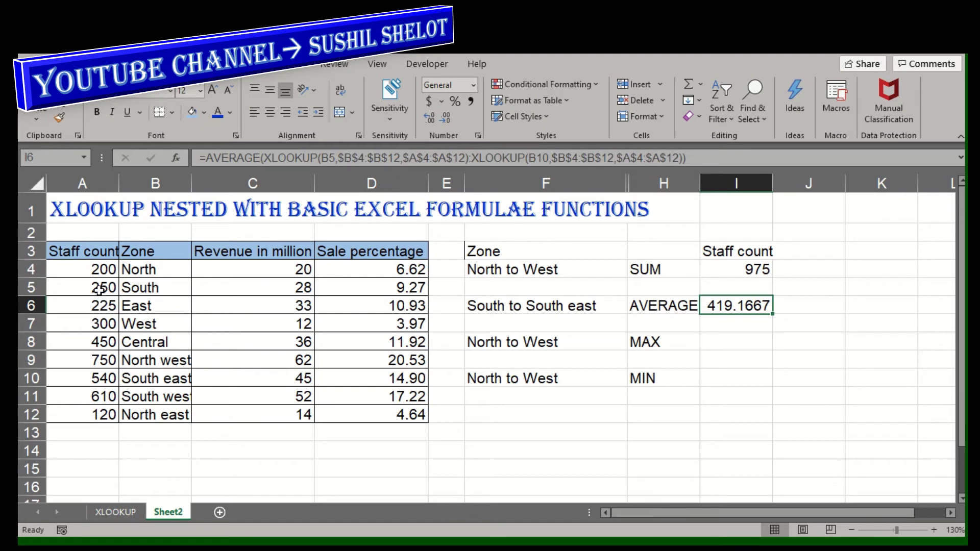
{"action": "left_click_drag", "start_coordinate": [99, 290], "coordinate": [92, 376]}
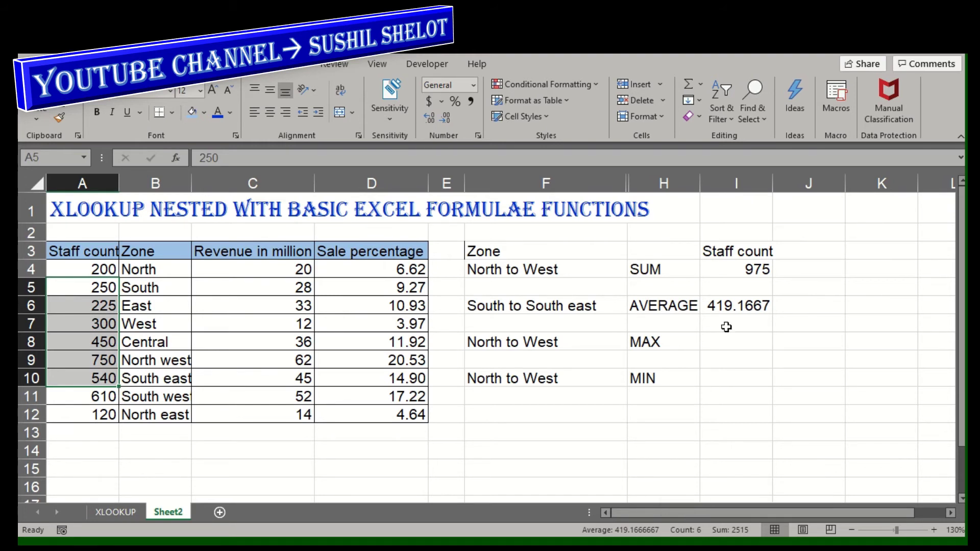
{"action": "left_click", "coordinate": [736, 306]}
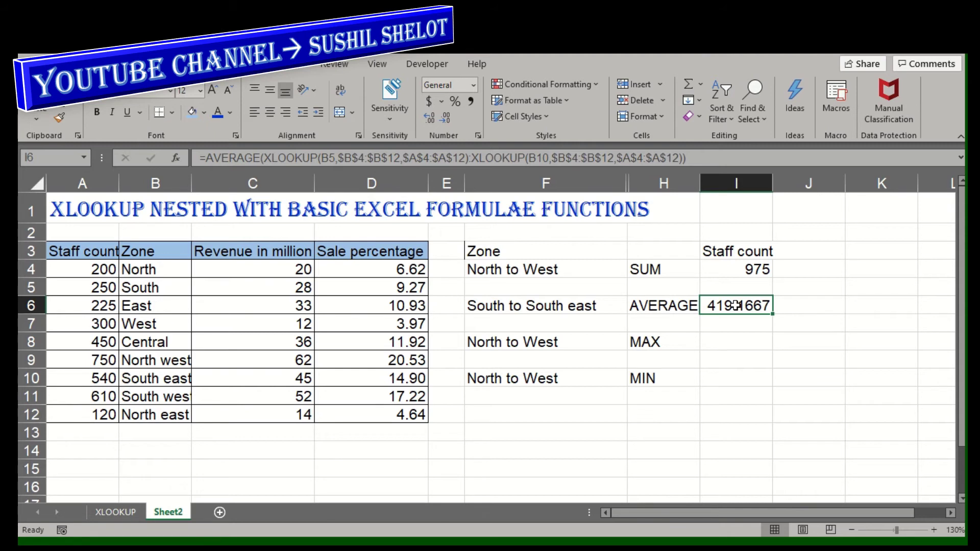
- Begin a formula in I8 with MAX around an XLOOKUP, using North in B4 as the lookup value
{"action": "left_click", "coordinate": [760, 345]}
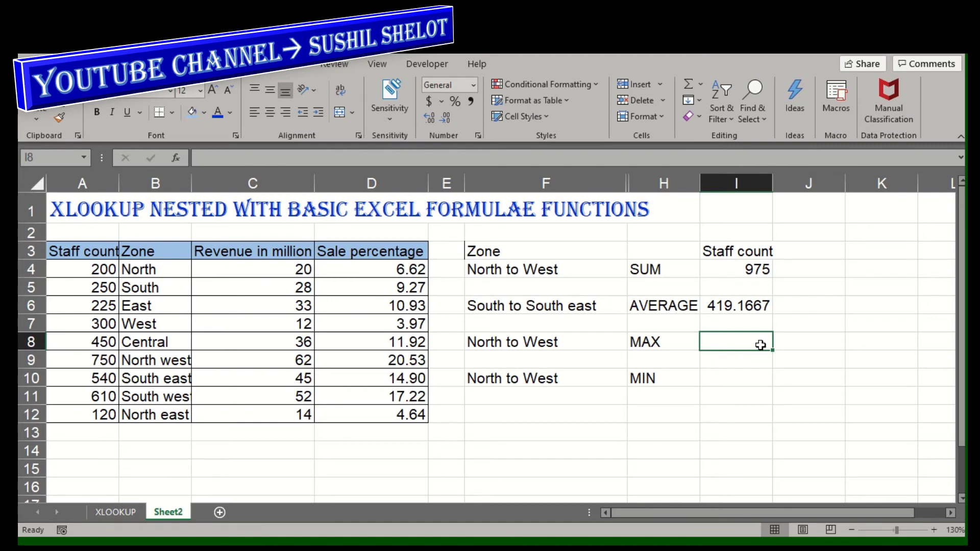
{"action": "left_click", "coordinate": [545, 345]}
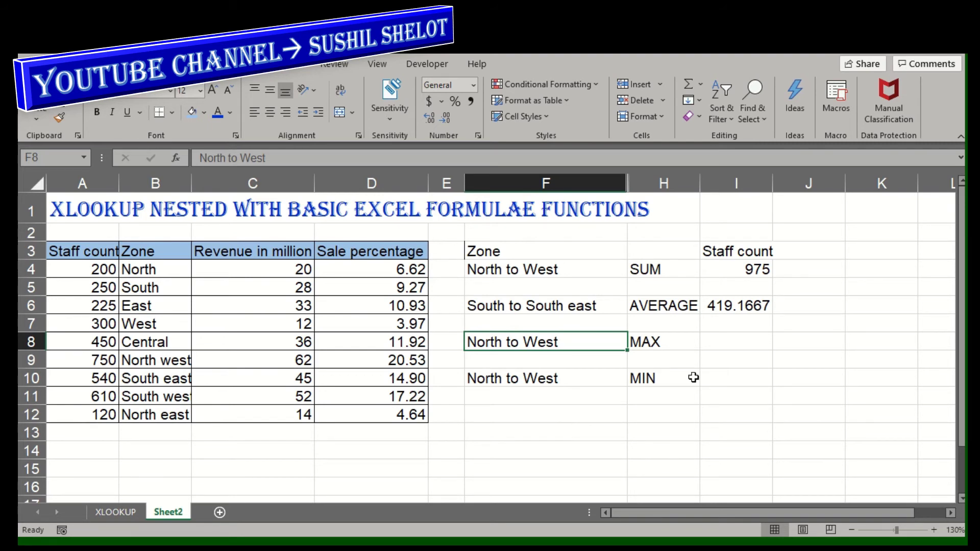
{"action": "left_click", "coordinate": [723, 339]}
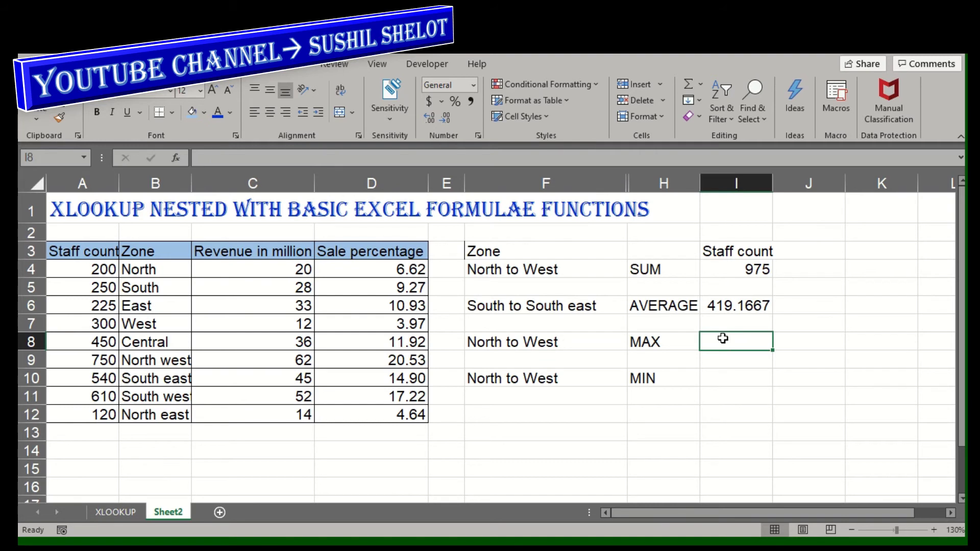
{"action": "type", "text": "=max"}
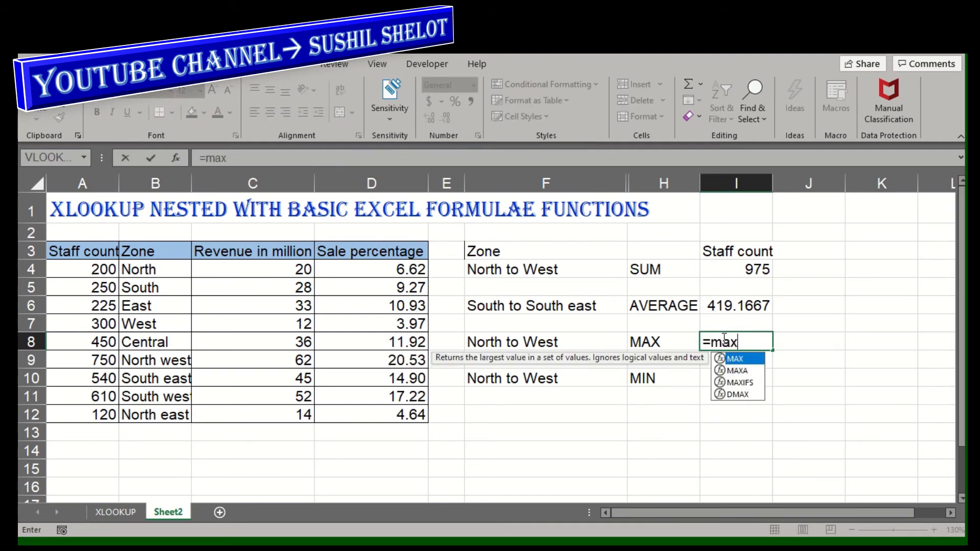
{"action": "key", "text": "Tab"}
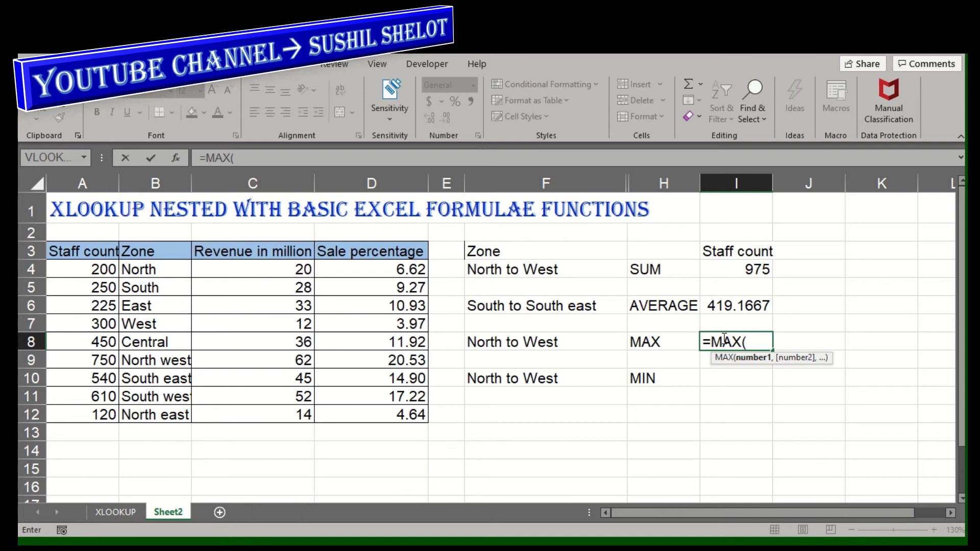
{"action": "type", "text": "xloo"}
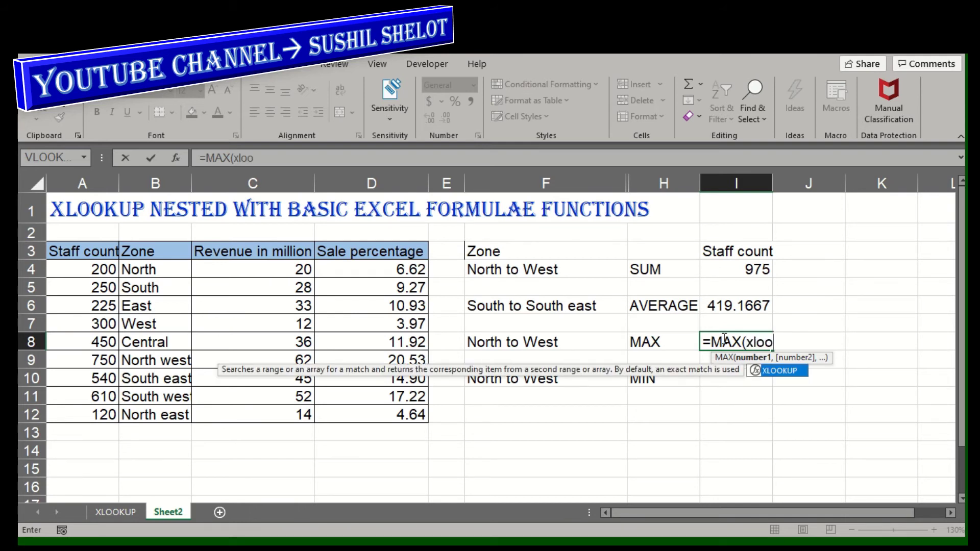
{"action": "key", "text": "Tab"}
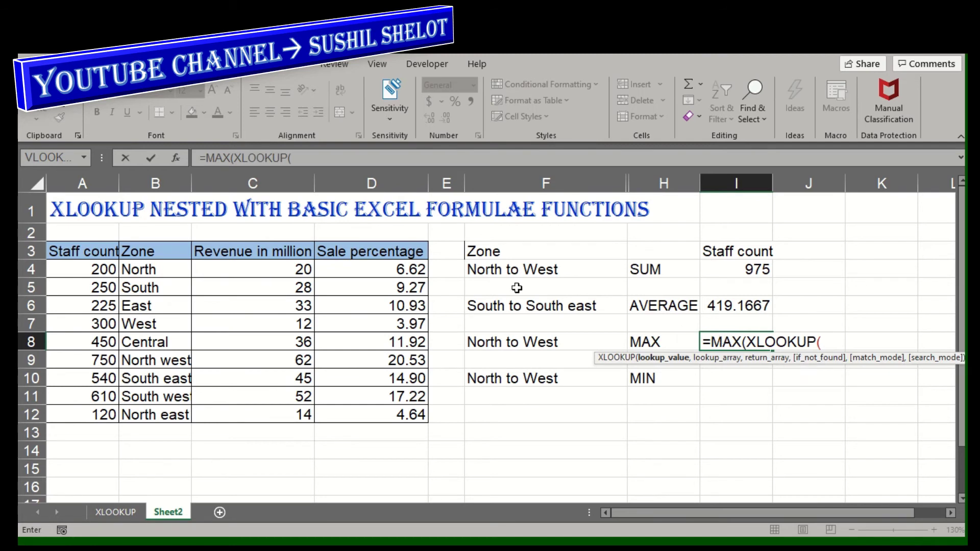
{"action": "left_click", "coordinate": [151, 269]}
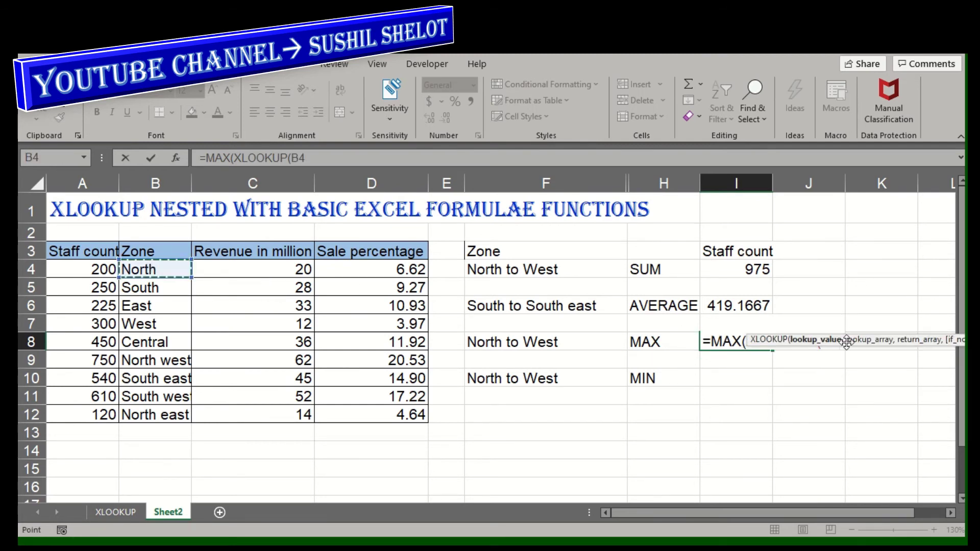
{"action": "left_click_drag", "start_coordinate": [846, 341], "coordinate": [755, 395]}
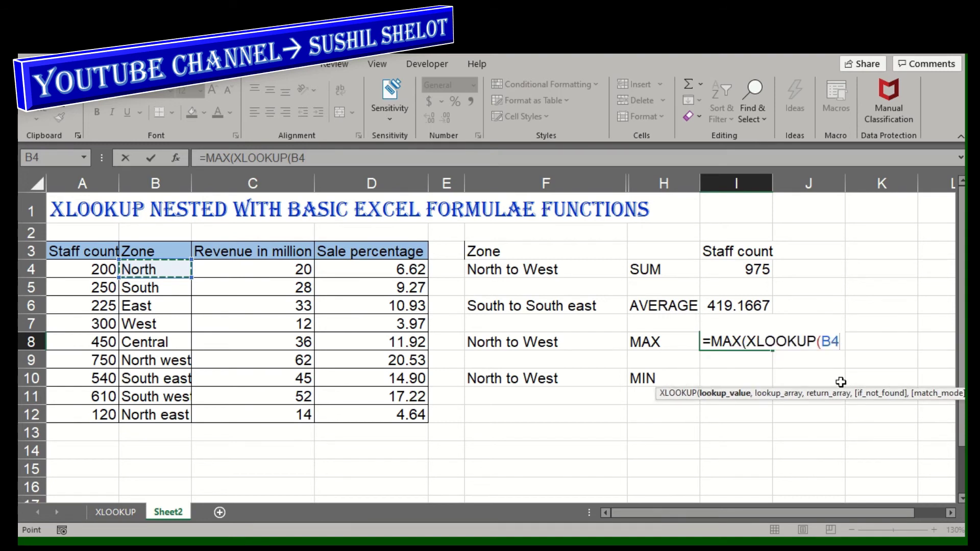
- Give the MAX formula's first XLOOKUP lookup array $B$4:$B$12 and return array $A$4:$A$12, close it and add a colon
{"action": "type", "text": ","}
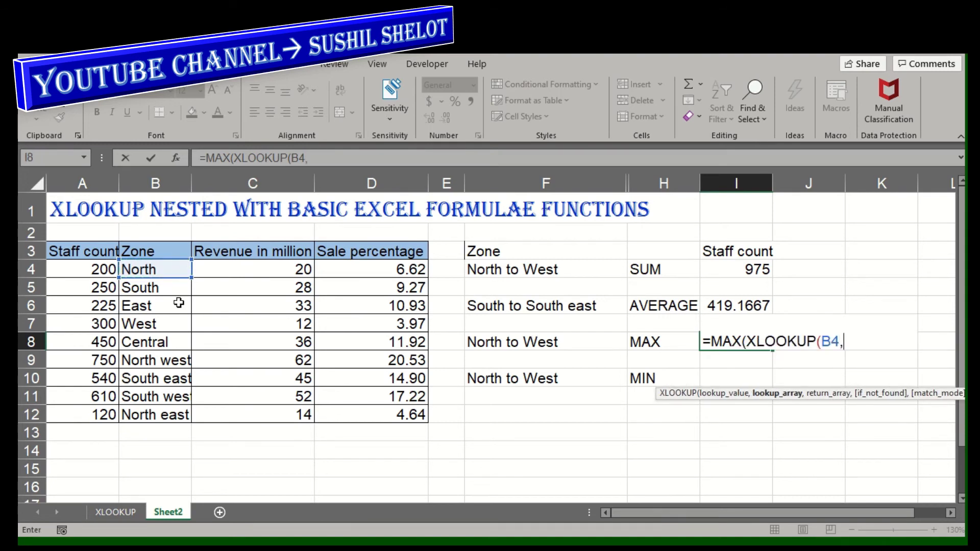
{"action": "left_click_drag", "start_coordinate": [172, 269], "coordinate": [171, 412]}
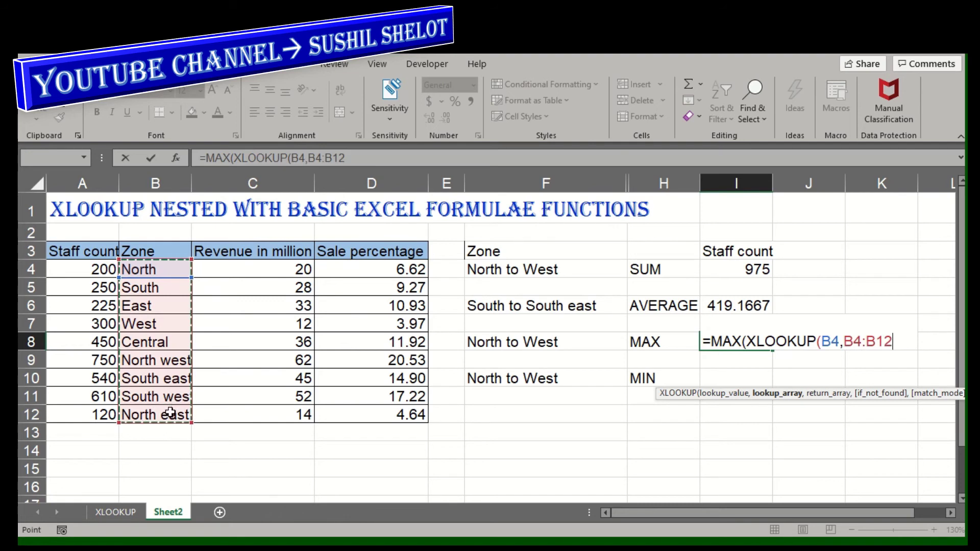
{"action": "key", "text": "F4"}
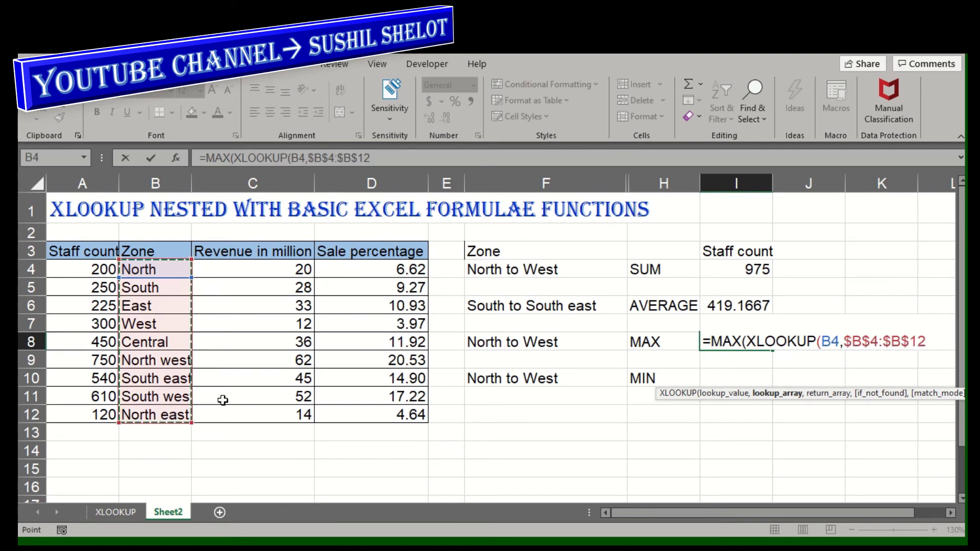
{"action": "type", "text": ","}
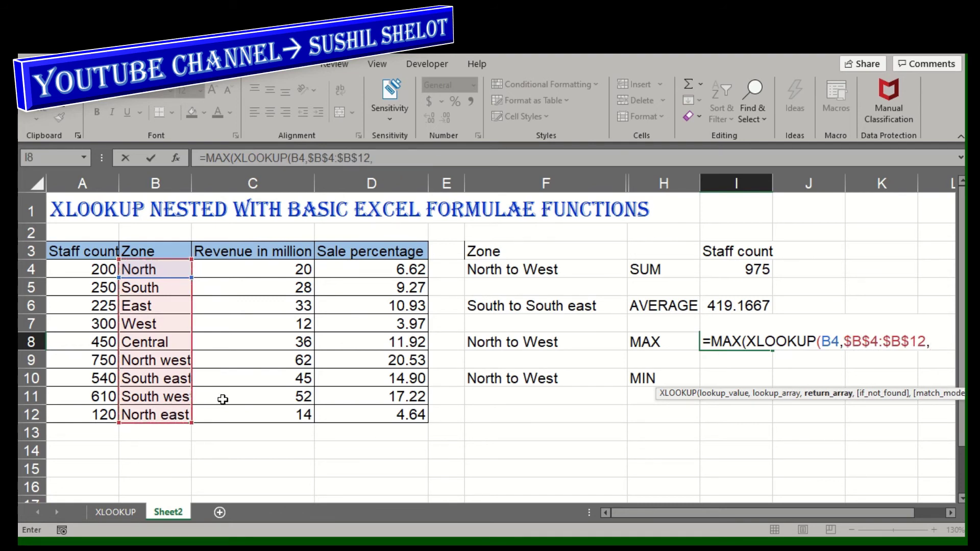
{"action": "left_click_drag", "start_coordinate": [95, 269], "coordinate": [93, 427]}
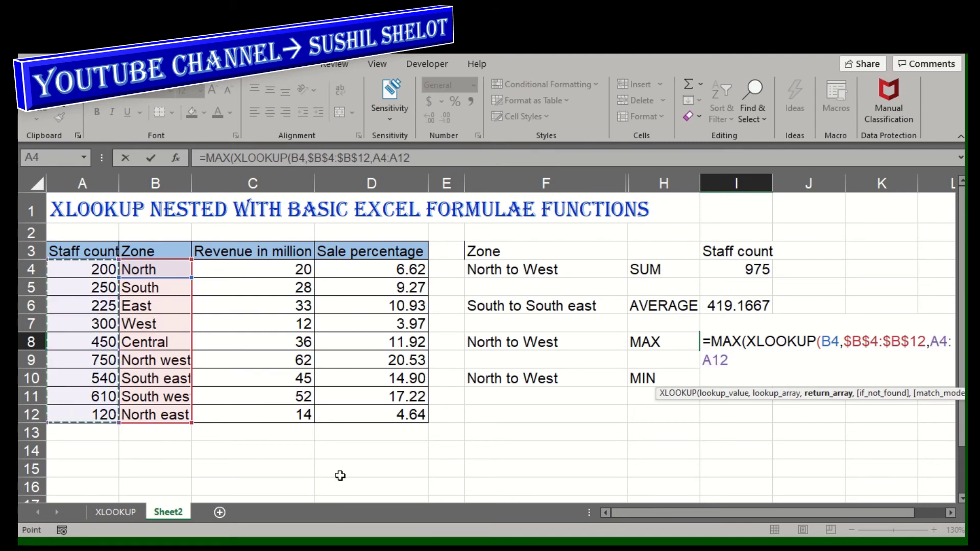
{"action": "key", "text": "F4"}
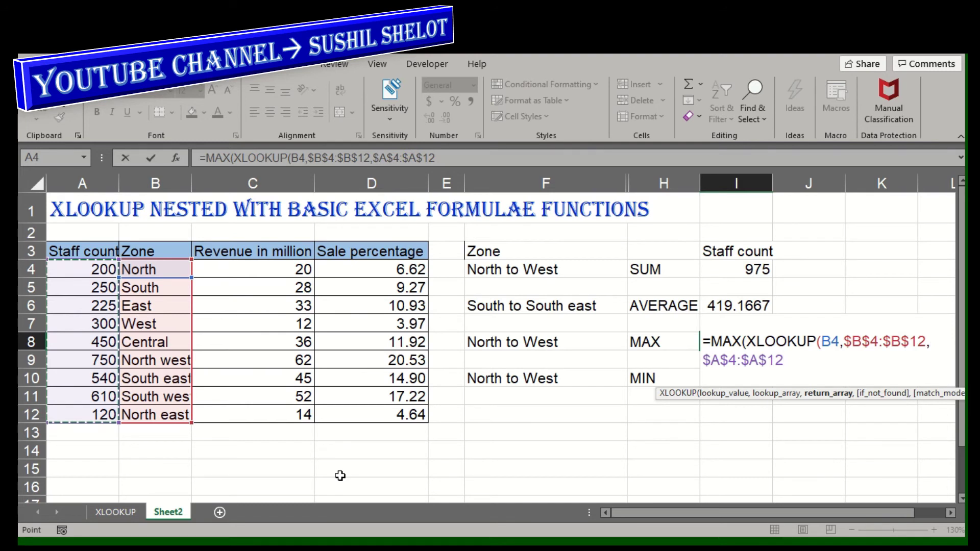
{"action": "type", "text": "):"}
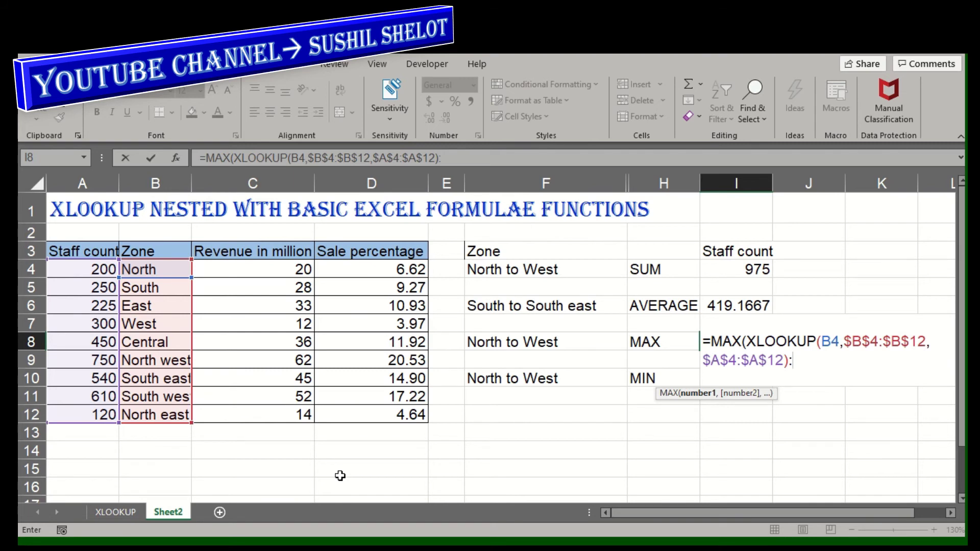
- Add a second XLOOKUP to the MAX formula with West in B7 as its lookup value
{"action": "type", "text": "xl"}
{"action": "key", "text": "Tab"}
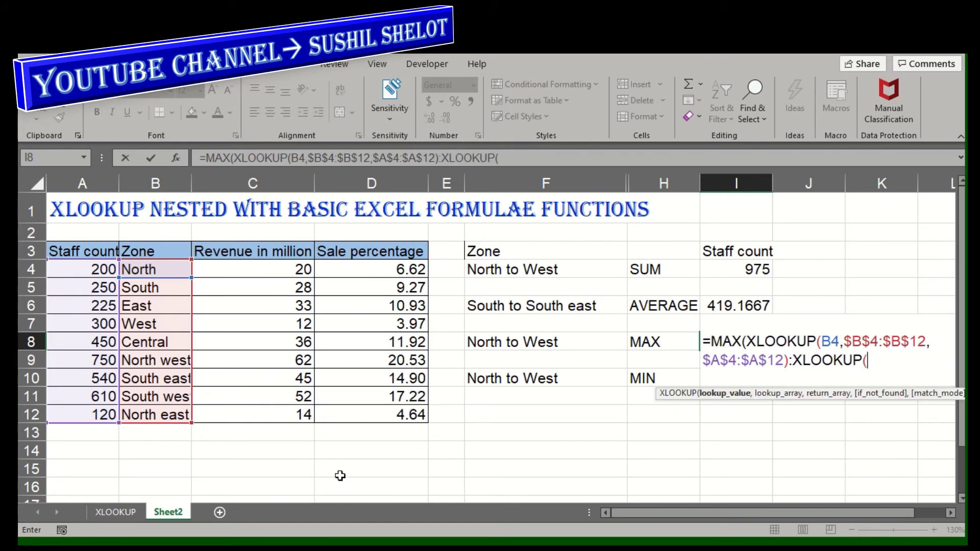
{"action": "left_click", "coordinate": [154, 326]}
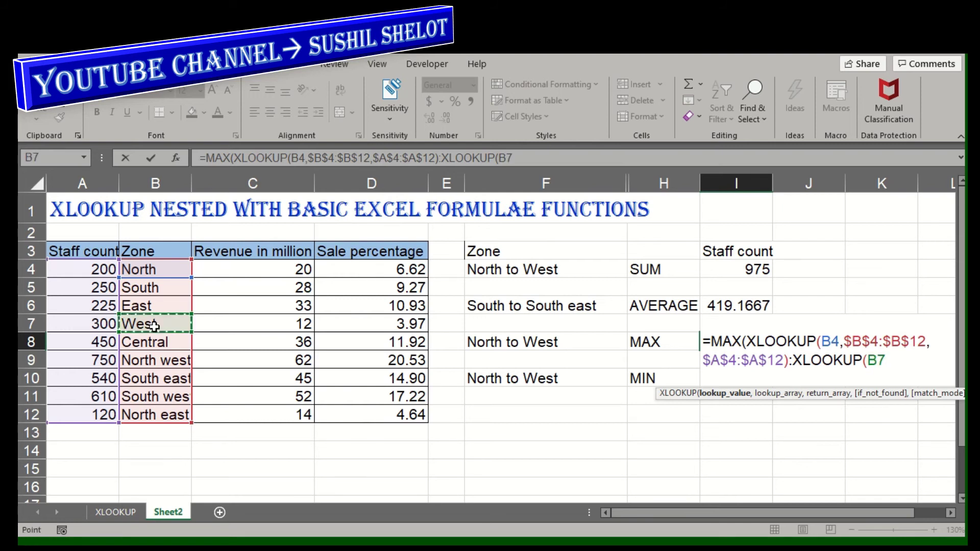
- Give the MAX formula's second XLOOKUP lookup array $B$4:$B$12 and return array $A$4:$A$12, then close and enter the formula
{"action": "type", "text": ","}
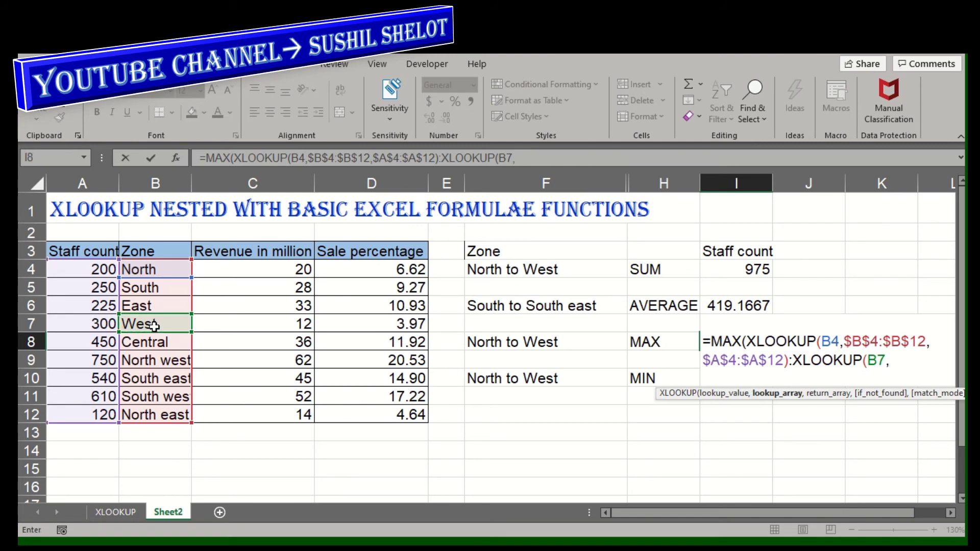
{"action": "left_click_drag", "start_coordinate": [157, 271], "coordinate": [165, 412]}
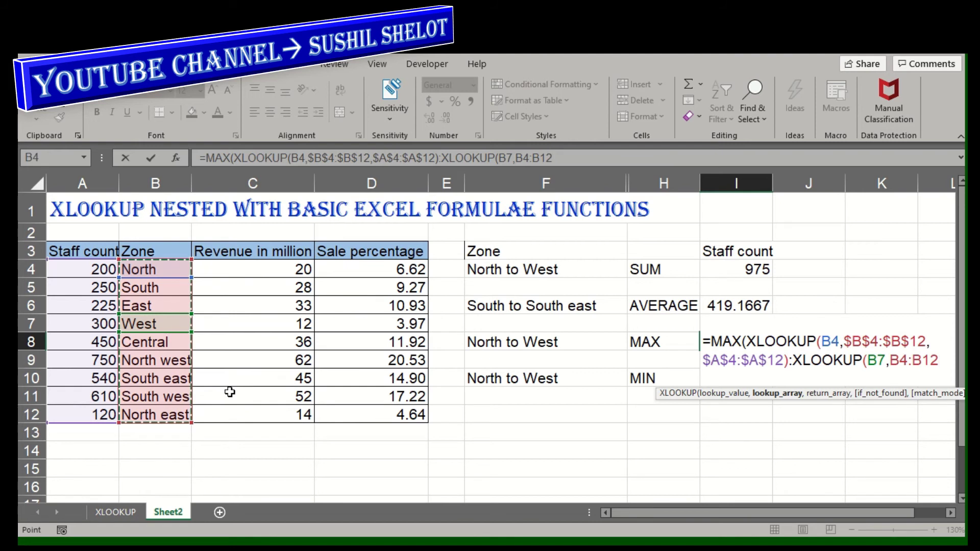
{"action": "key", "text": "F4"}
{"action": "type", "text": ","}
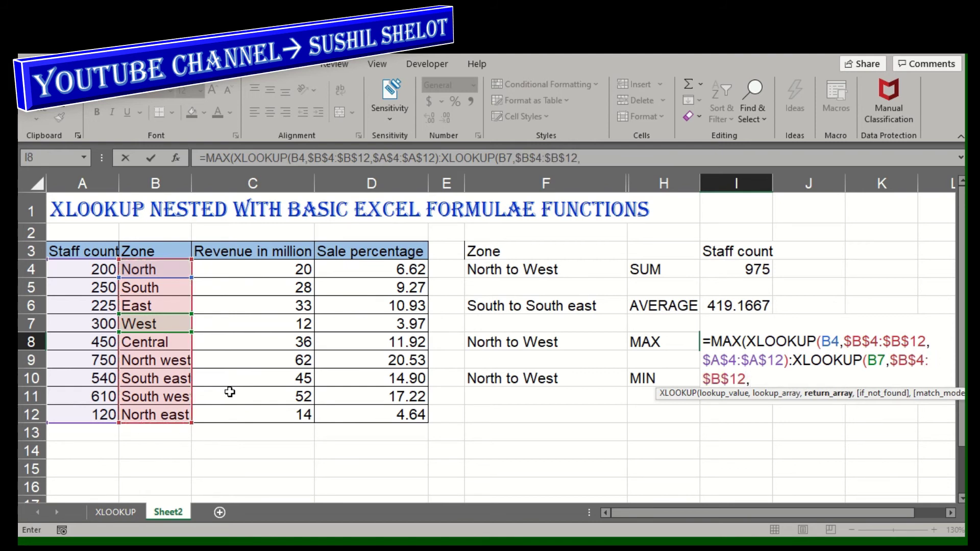
{"action": "left_click", "coordinate": [82, 270]}
{"action": "left_click_drag", "start_coordinate": [82, 271], "coordinate": [86, 410]}
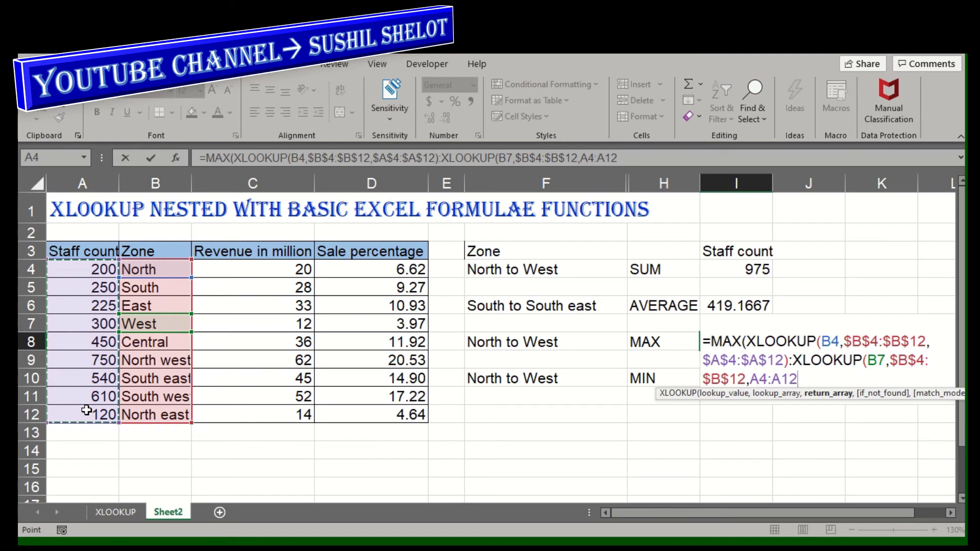
{"action": "key", "text": "F4"}
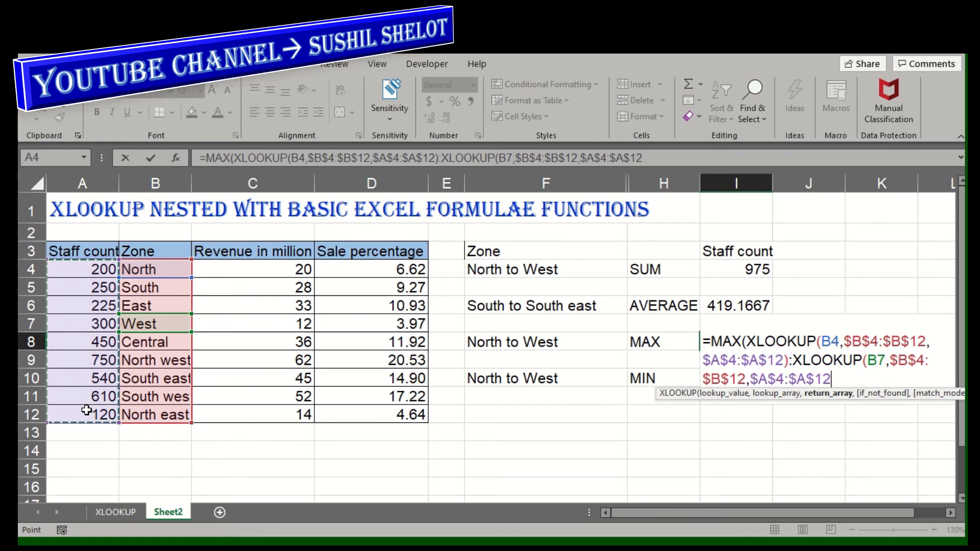
{"action": "type", "text": "))"}
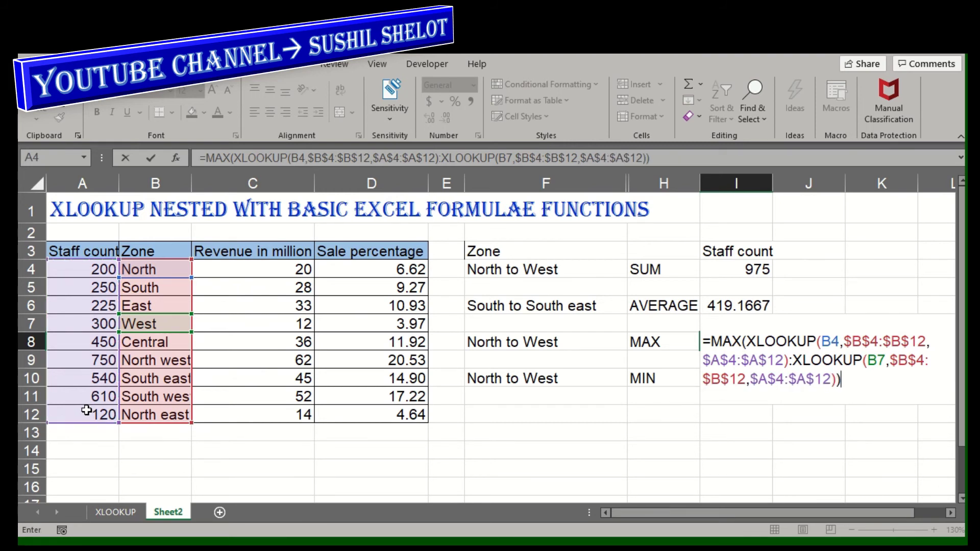
{"action": "key", "text": "Return"}
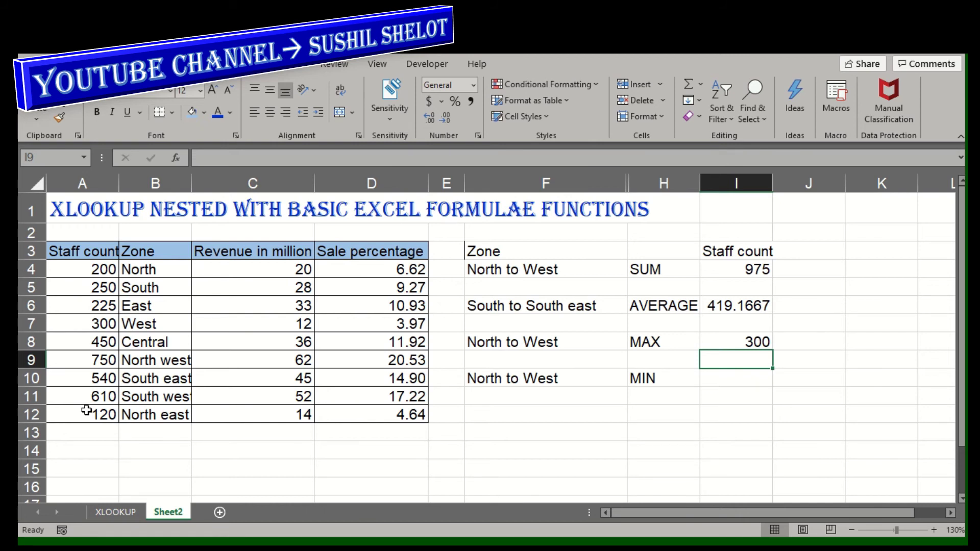
- Select the North to West staff counts in A4:A7 to check the MAX result against them
{"action": "left_click_drag", "start_coordinate": [106, 266], "coordinate": [107, 325]}
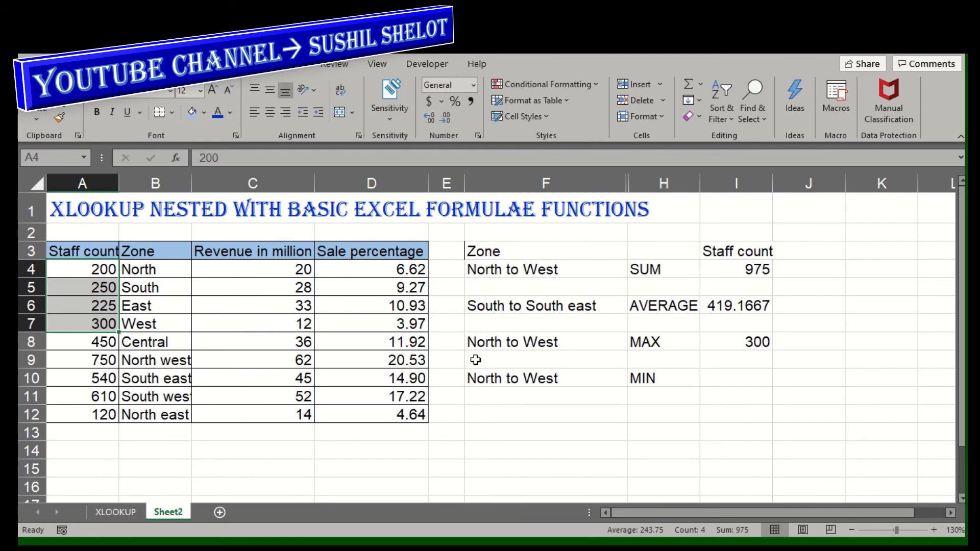
- Start a MIN formula in I10 with a nested XLOOKUP that uses North in B4 as its lookup value
{"action": "left_click", "coordinate": [722, 376]}
{"action": "type", "text": "=min"}
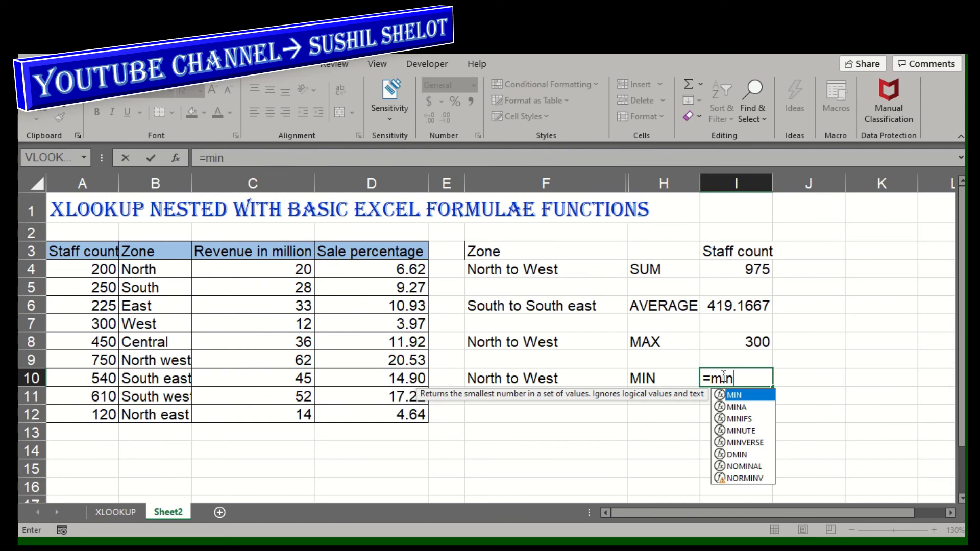
{"action": "key", "text": "Tab"}
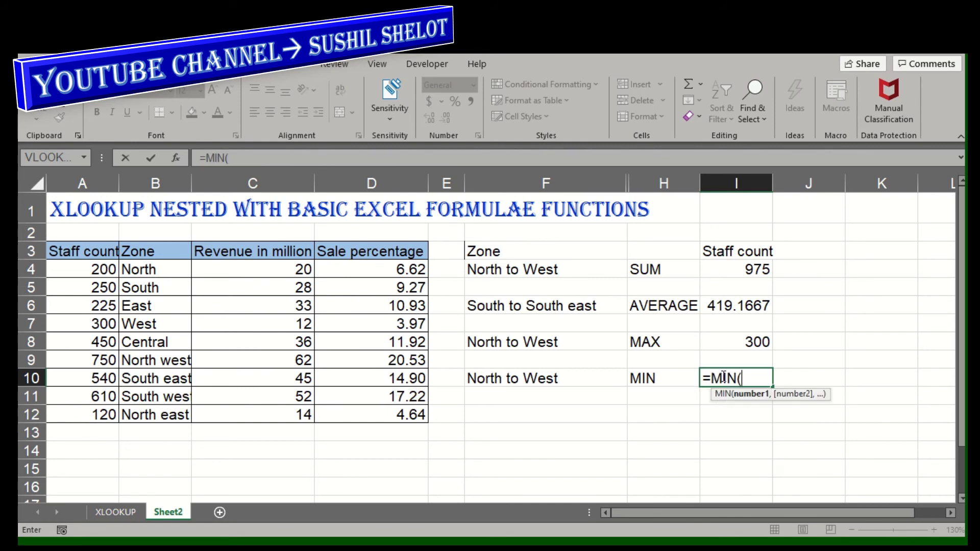
{"action": "type", "text": "xl"}
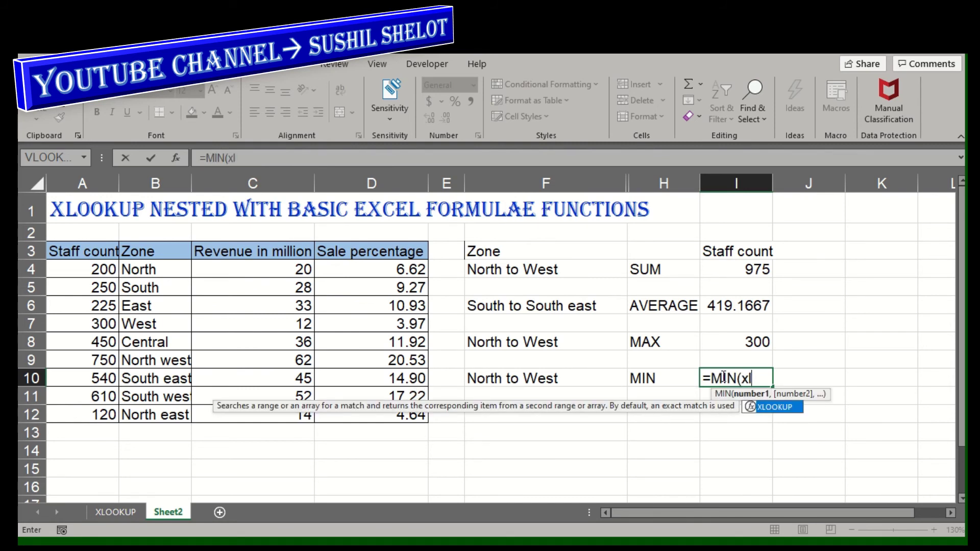
{"action": "key", "text": "Tab"}
{"action": "left_click", "coordinate": [153, 269]}
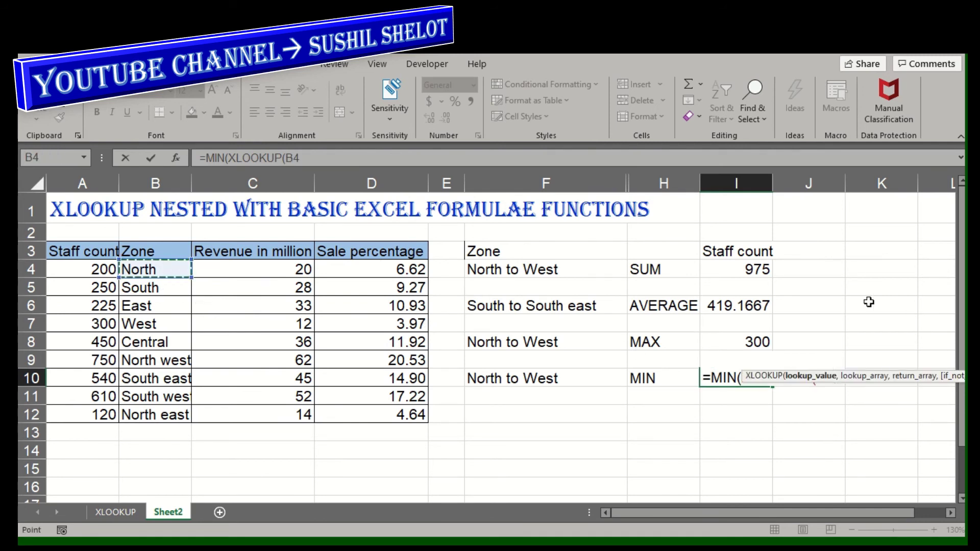
{"action": "type", "text": ","}
- Give the MIN formula's first XLOOKUP lookup array B4:B12 and return array A4:A12, then close it
{"action": "left_click", "coordinate": [144, 272]}
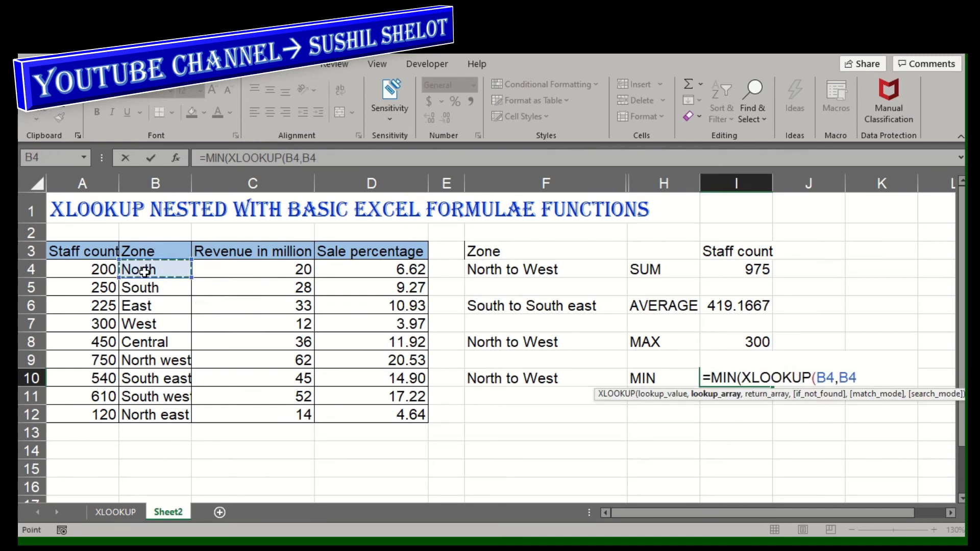
{"action": "left_click_drag", "start_coordinate": [144, 272], "coordinate": [162, 411]}
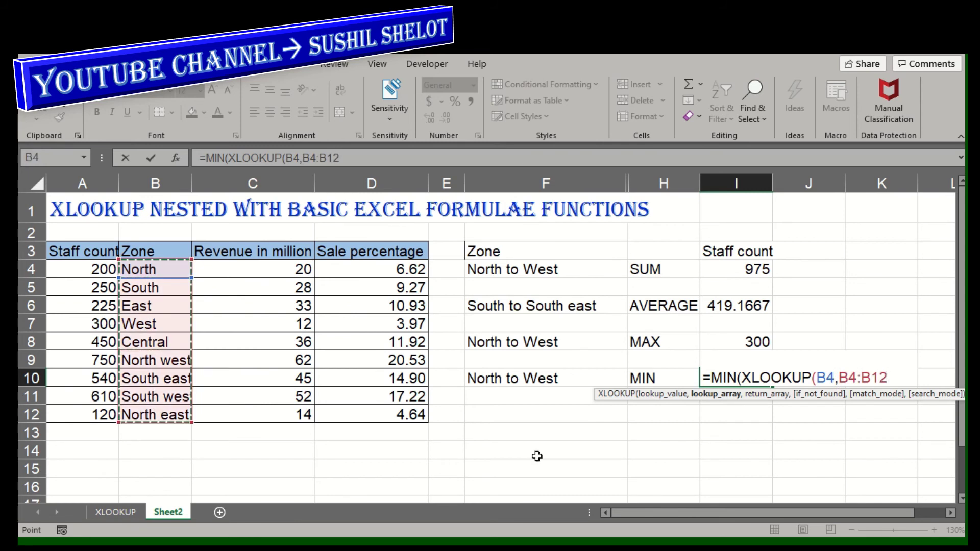
{"action": "type", "text": ","}
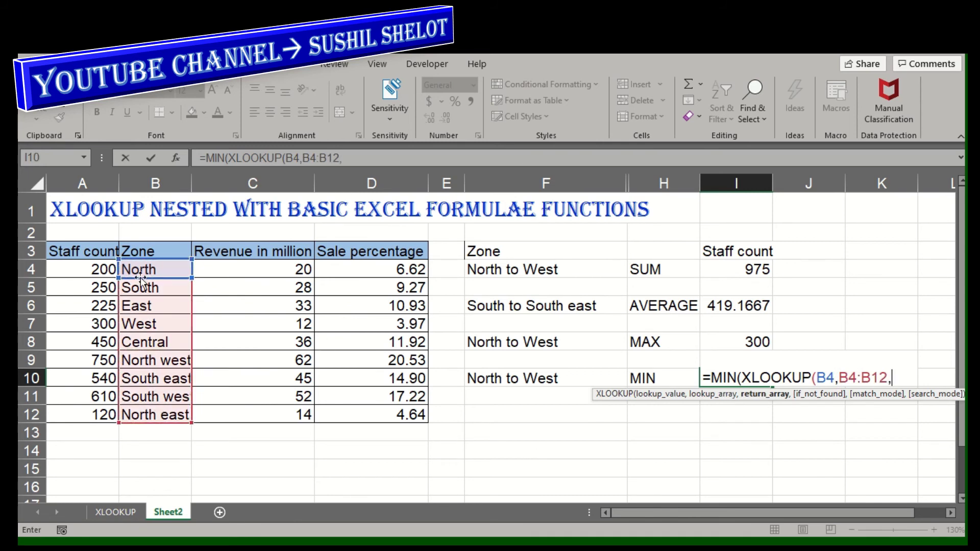
{"action": "left_click_drag", "start_coordinate": [92, 269], "coordinate": [92, 415]}
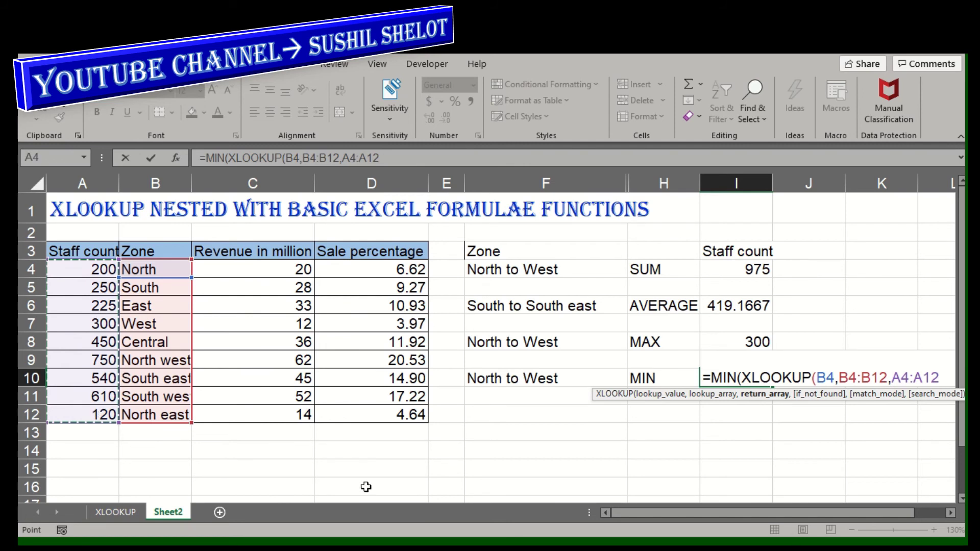
{"action": "type", "text": ")"}
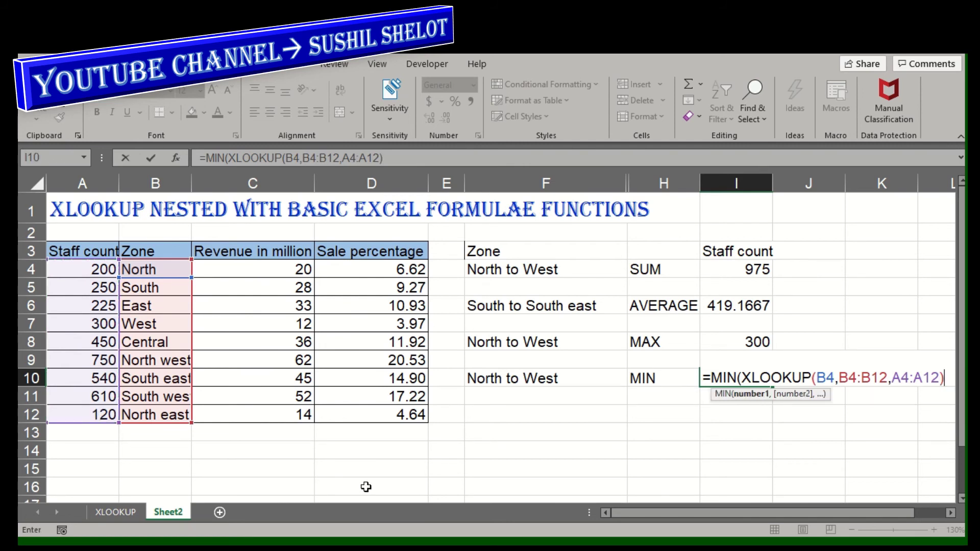
- Add a colon and a second XLOOKUP to the MIN formula with West in B7 as its lookup value
{"action": "type", "text": ":xloo"}
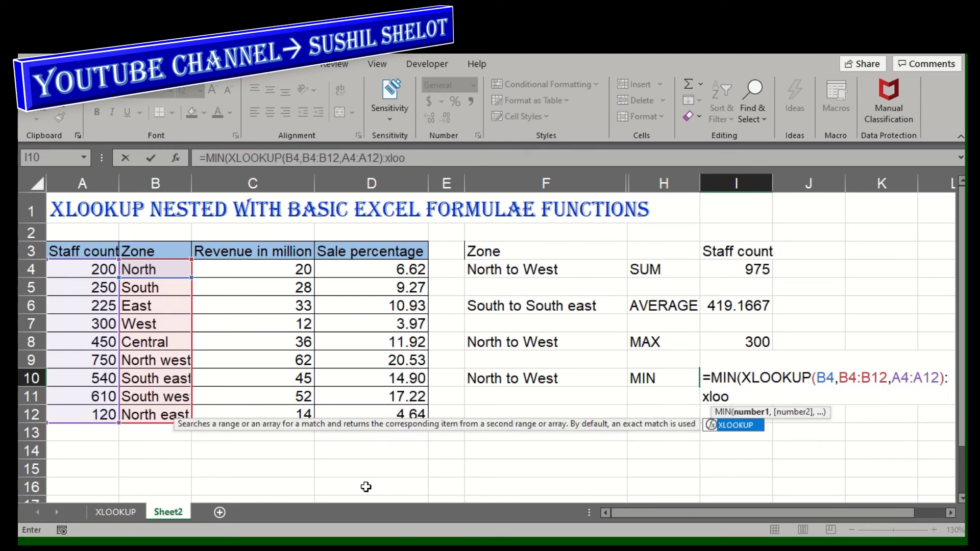
{"action": "key", "text": "Tab"}
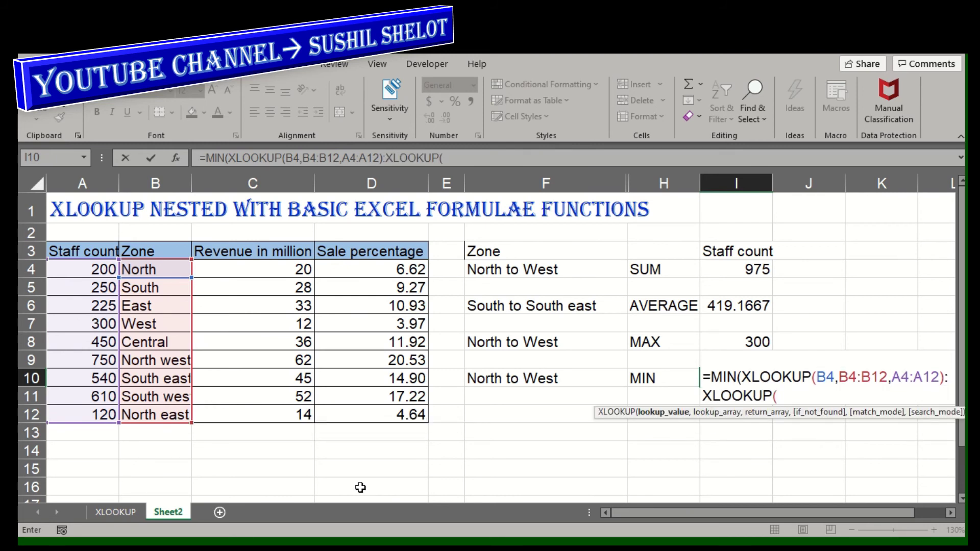
{"action": "left_click", "coordinate": [145, 327]}
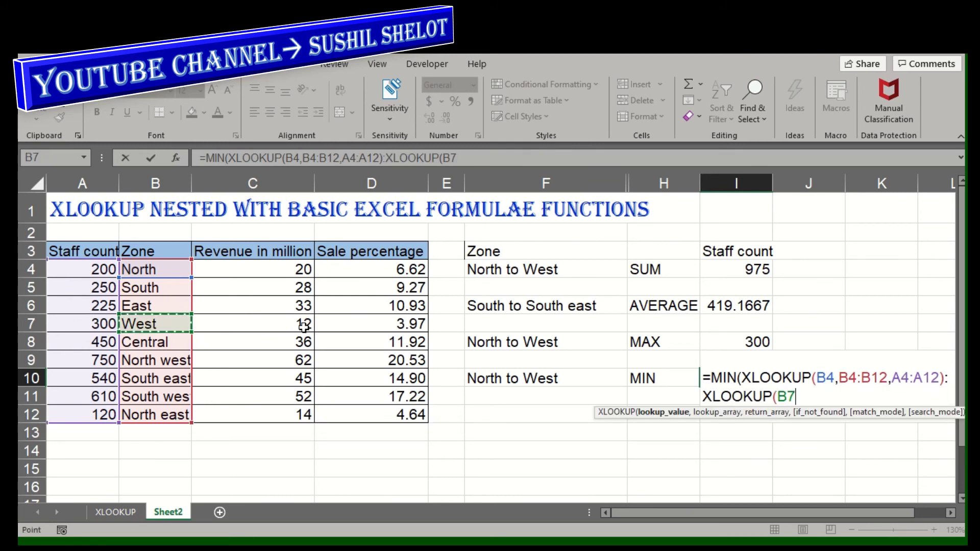
{"action": "type", "text": ","}
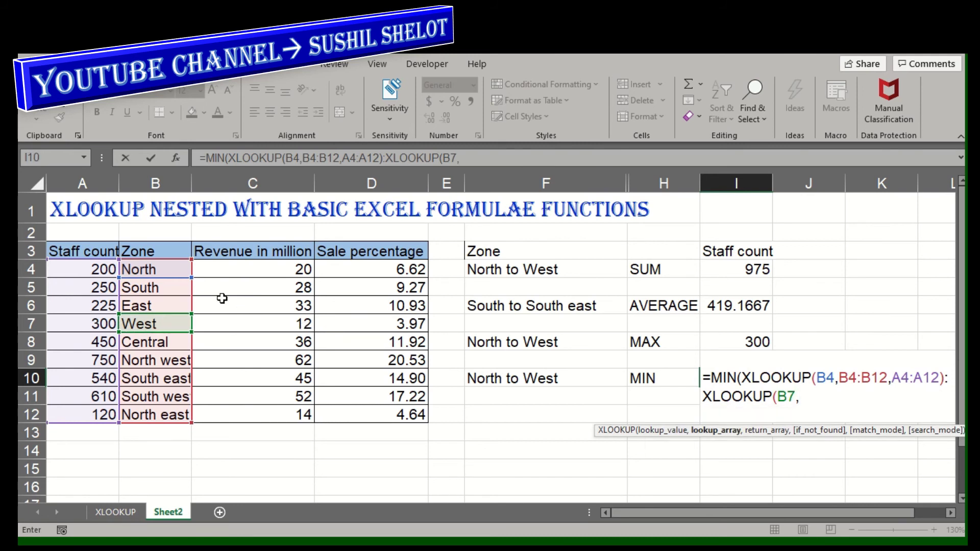
- Complete the MIN formula's second XLOOKUP with lookup array B4:B12 and return array A4:A12, then select A4:A7 to check the result
{"action": "left_click_drag", "start_coordinate": [174, 269], "coordinate": [164, 412]}
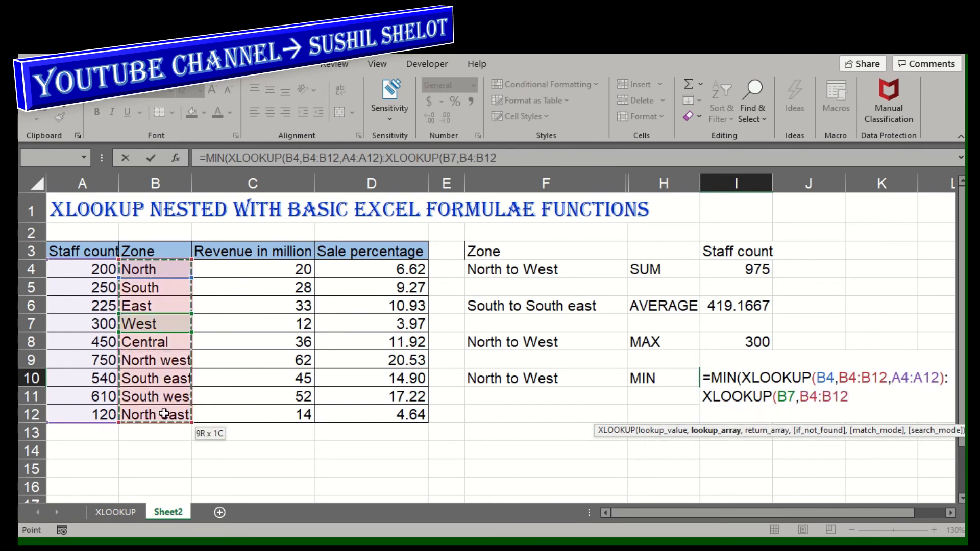
{"action": "type", "text": ","}
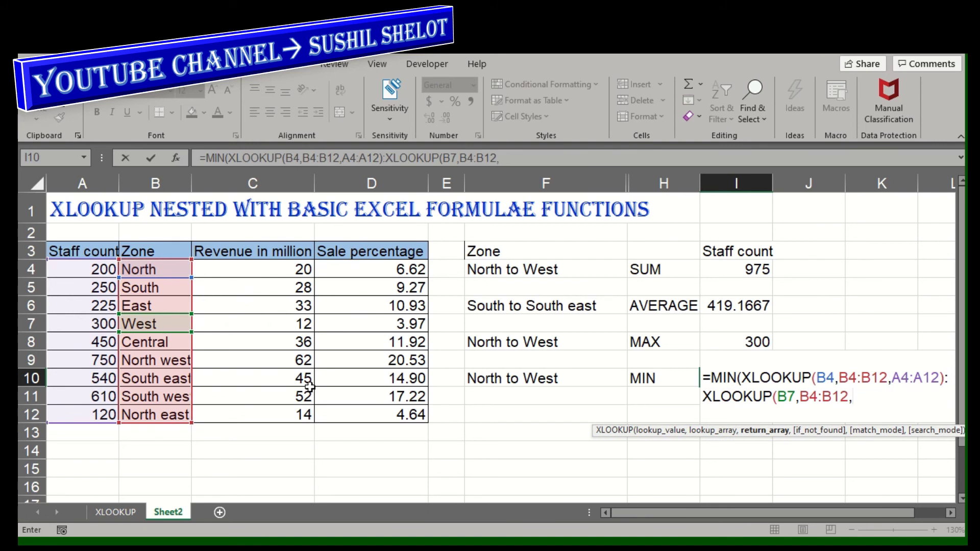
{"action": "left_click_drag", "start_coordinate": [100, 270], "coordinate": [94, 416]}
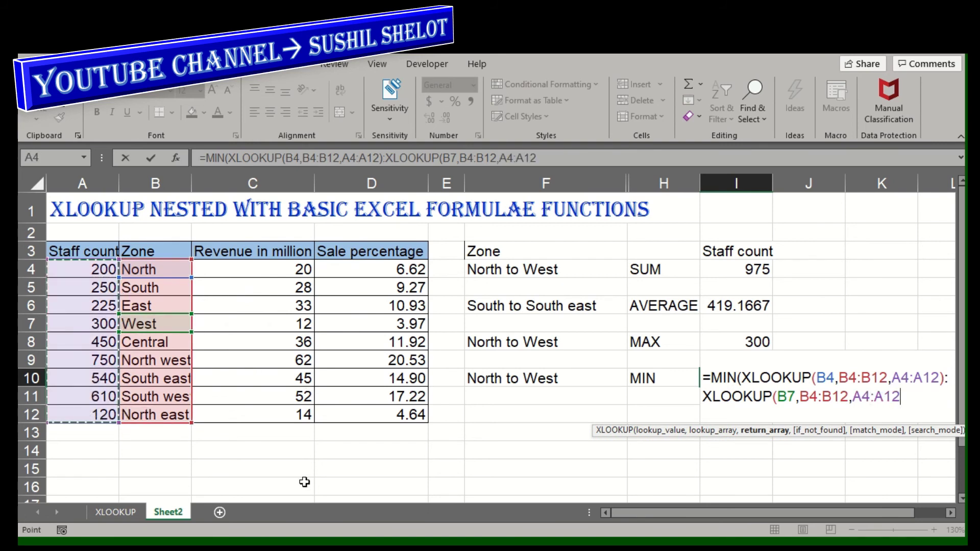
{"action": "type", "text": "))"}
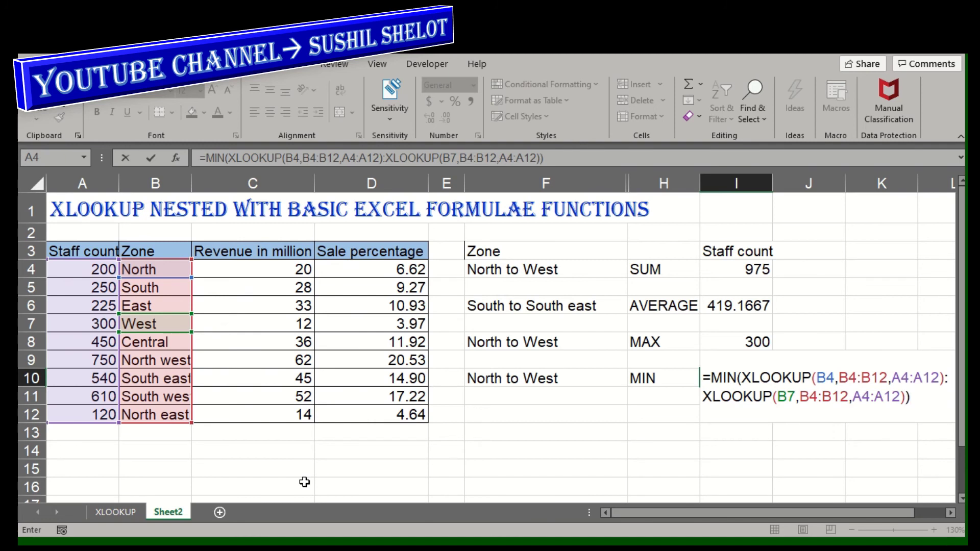
{"action": "key", "text": "Return"}
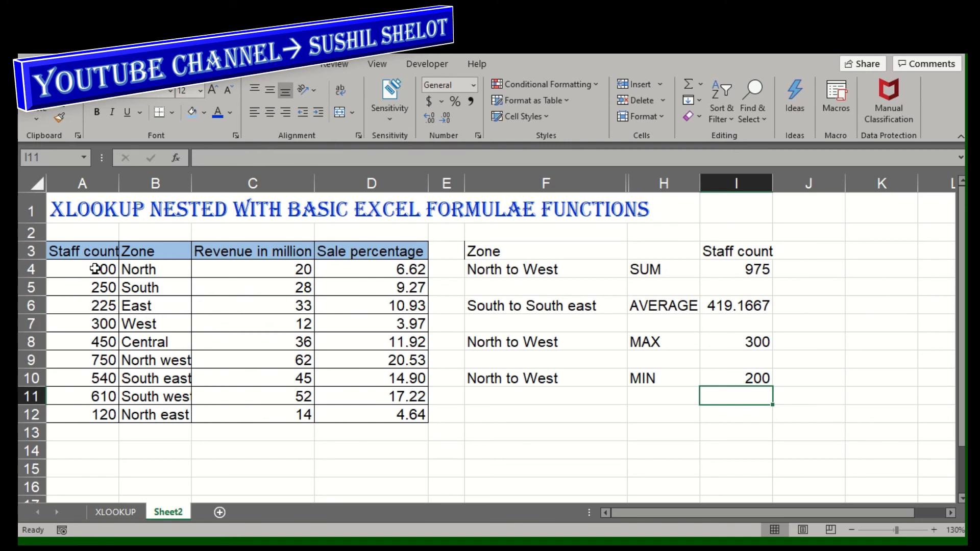
{"action": "left_click_drag", "start_coordinate": [96, 270], "coordinate": [99, 322]}
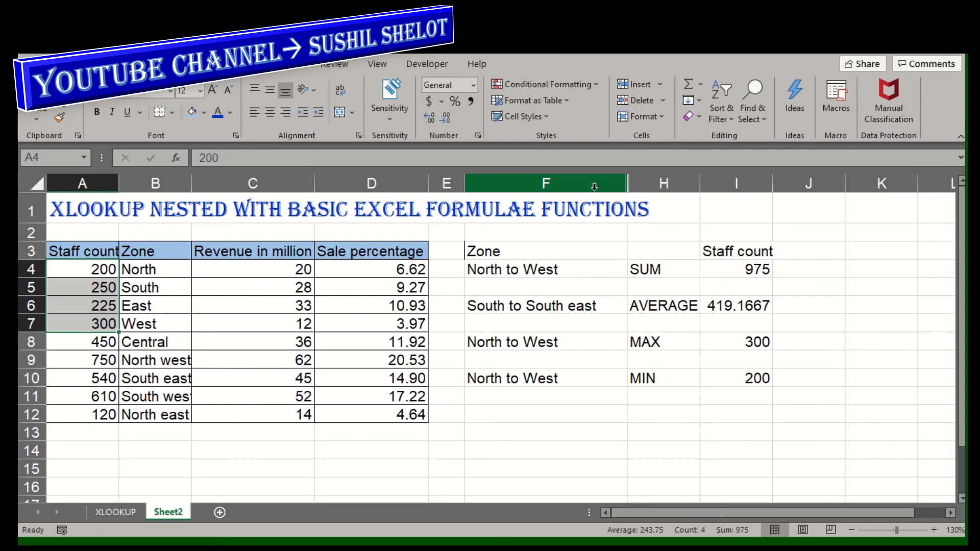
- Unhide column G between columns F and H
{"action": "left_click_drag", "start_coordinate": [595, 183], "coordinate": [655, 187]}
{"action": "right_click", "coordinate": [655, 188]}
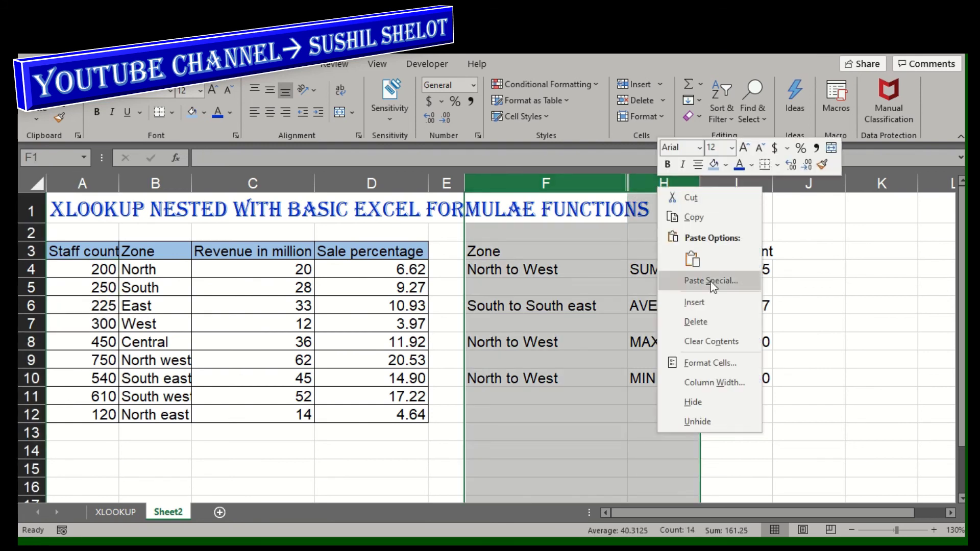
{"action": "left_click", "coordinate": [733, 420]}
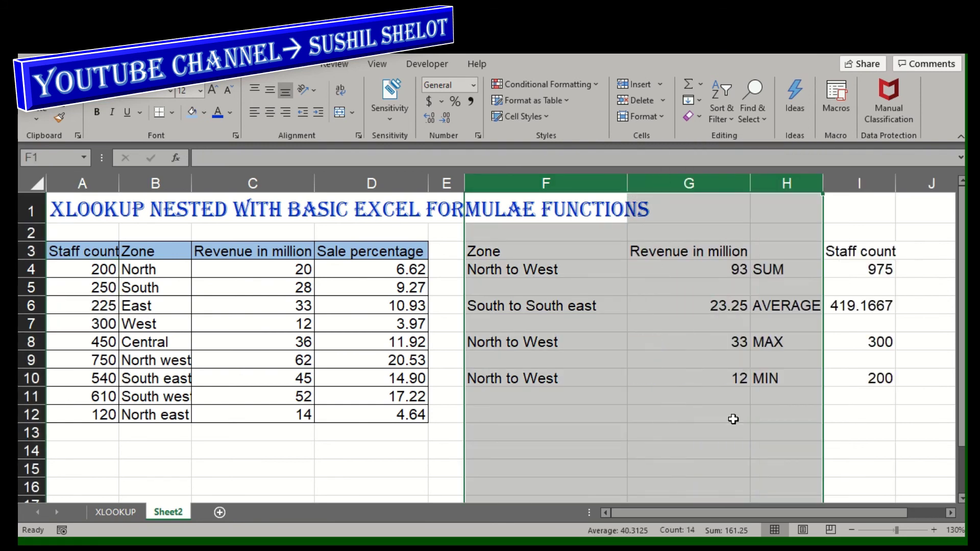
{"action": "left_click", "coordinate": [834, 435]}
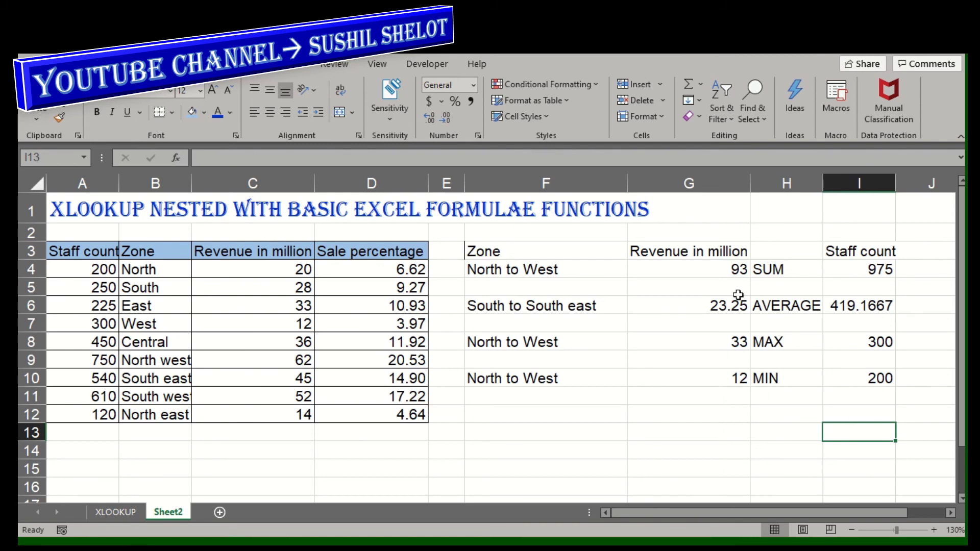
- Review the Revenue in million results in G3:G10 and delete the average formula in G6
{"action": "left_click_drag", "start_coordinate": [712, 253], "coordinate": [705, 371]}
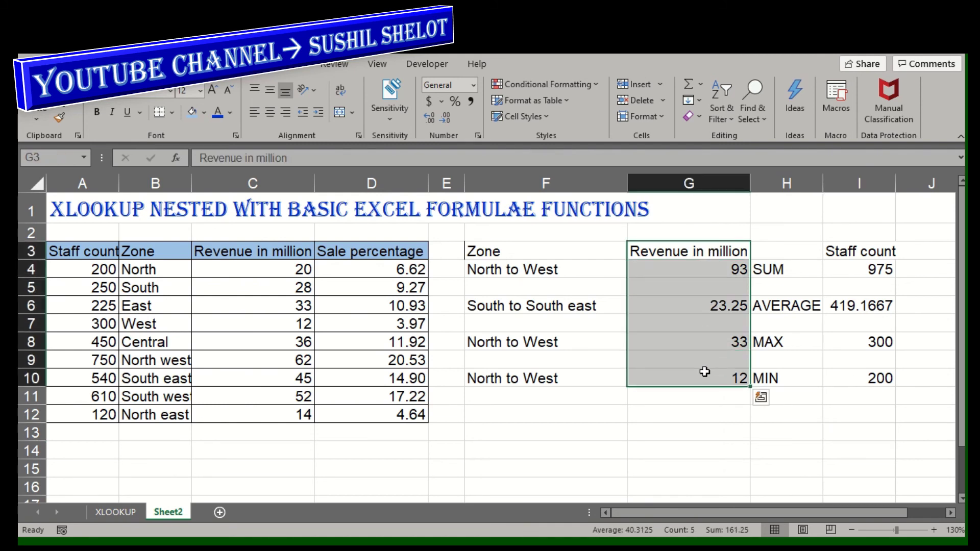
{"action": "left_click", "coordinate": [708, 306]}
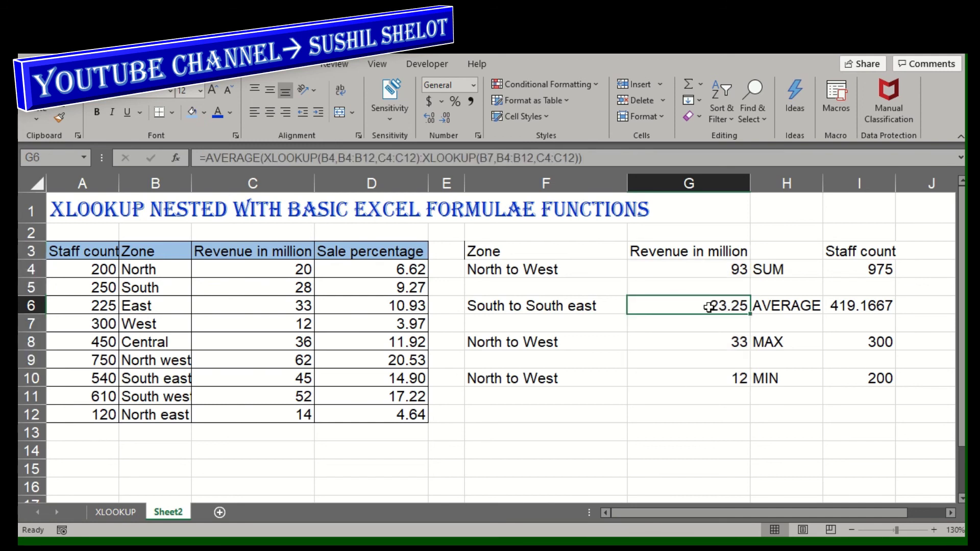
{"action": "key", "text": "Delete"}
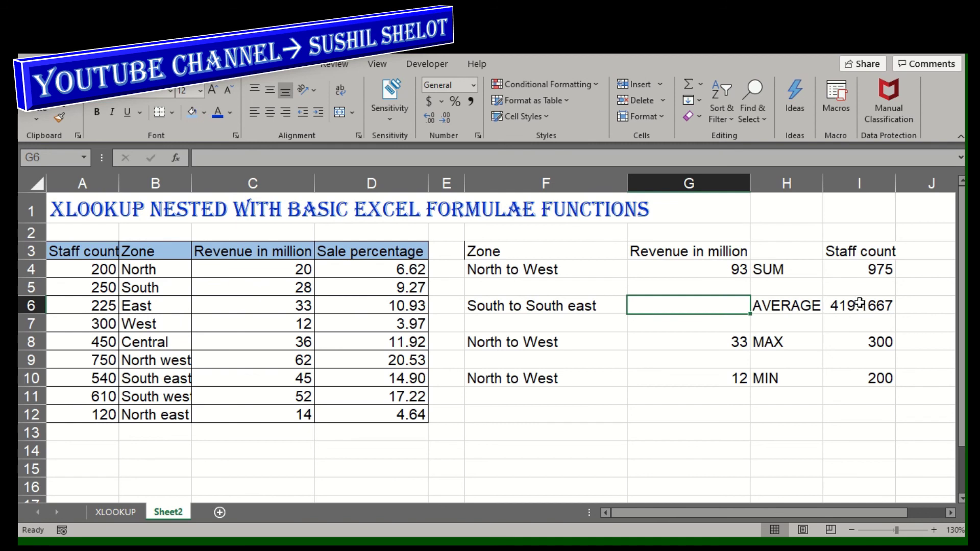
- Select the staff count results in I4:I10
{"action": "left_click_drag", "start_coordinate": [867, 270], "coordinate": [868, 378]}
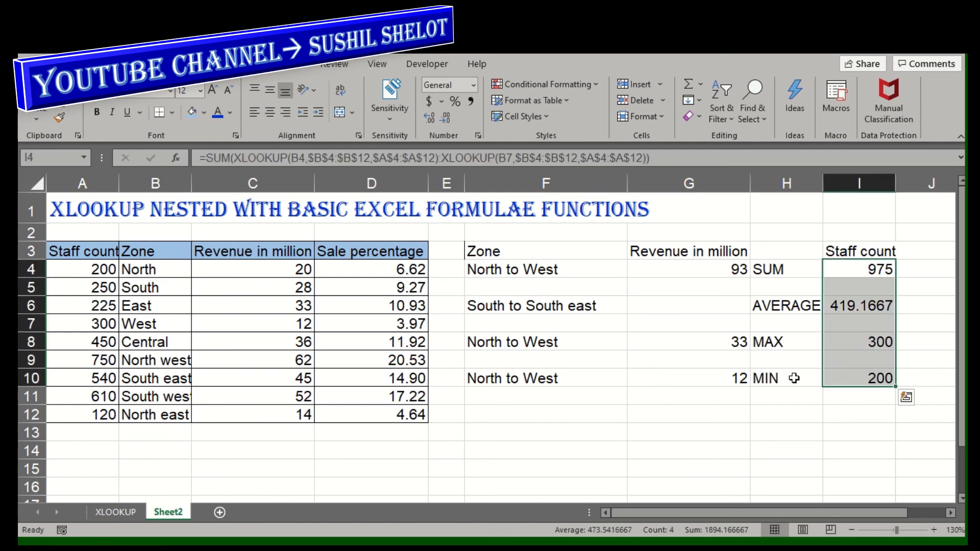